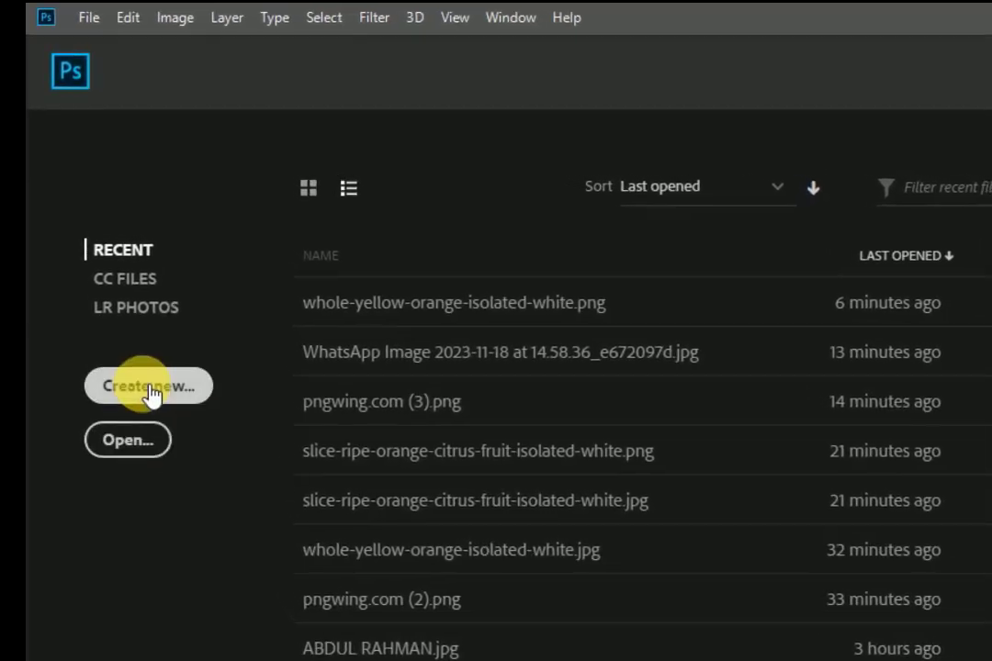
Create a Custom 1000 × 1000 px white document with resolution 150 ppi.
left_click(148, 395)
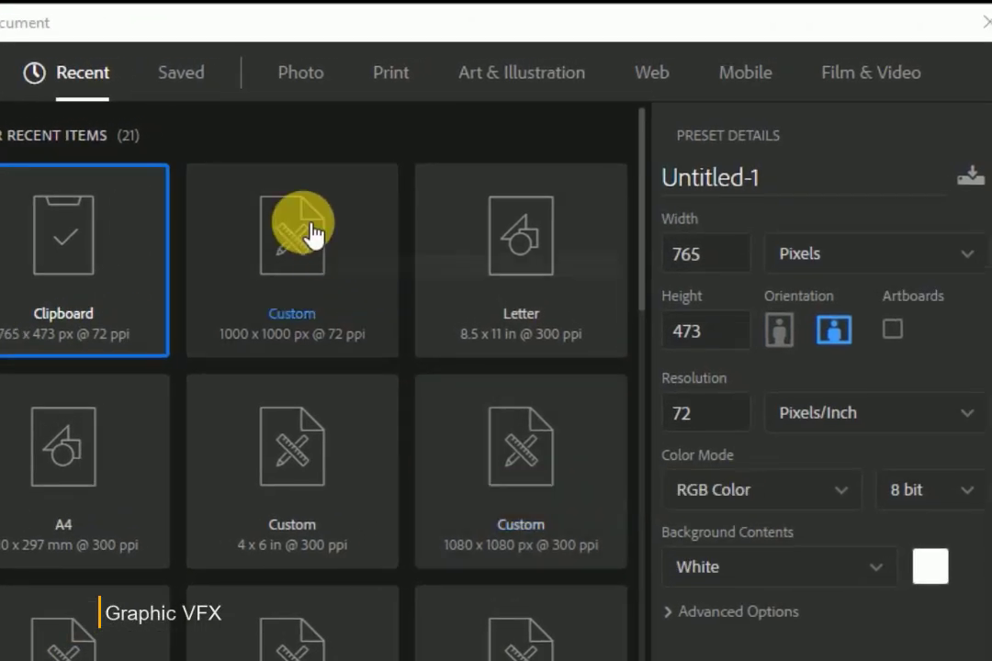
left_click(310, 233)
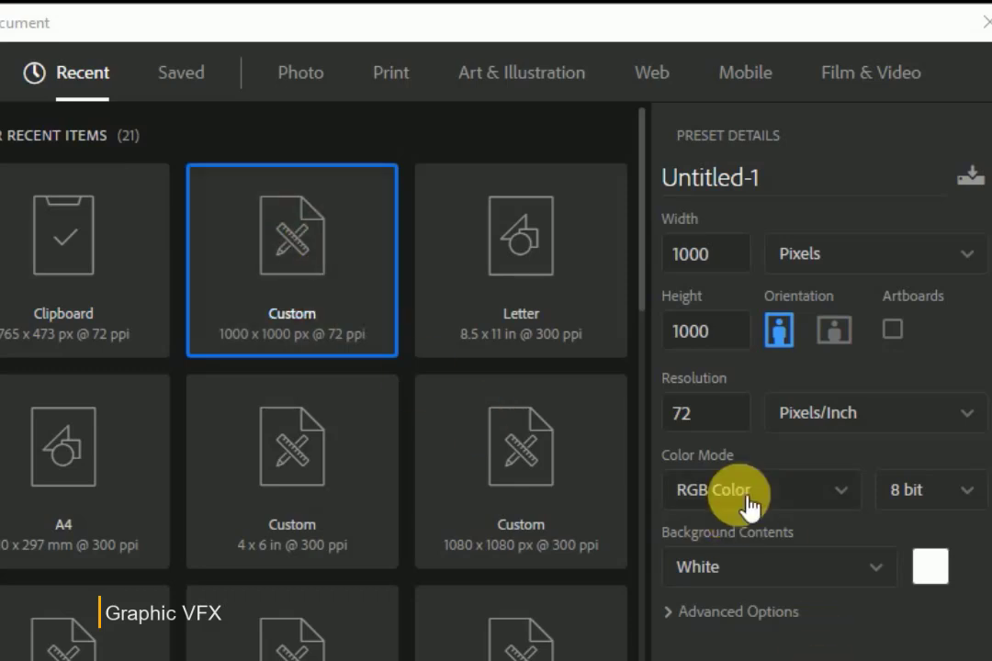
key("BackSpace")
type("150")
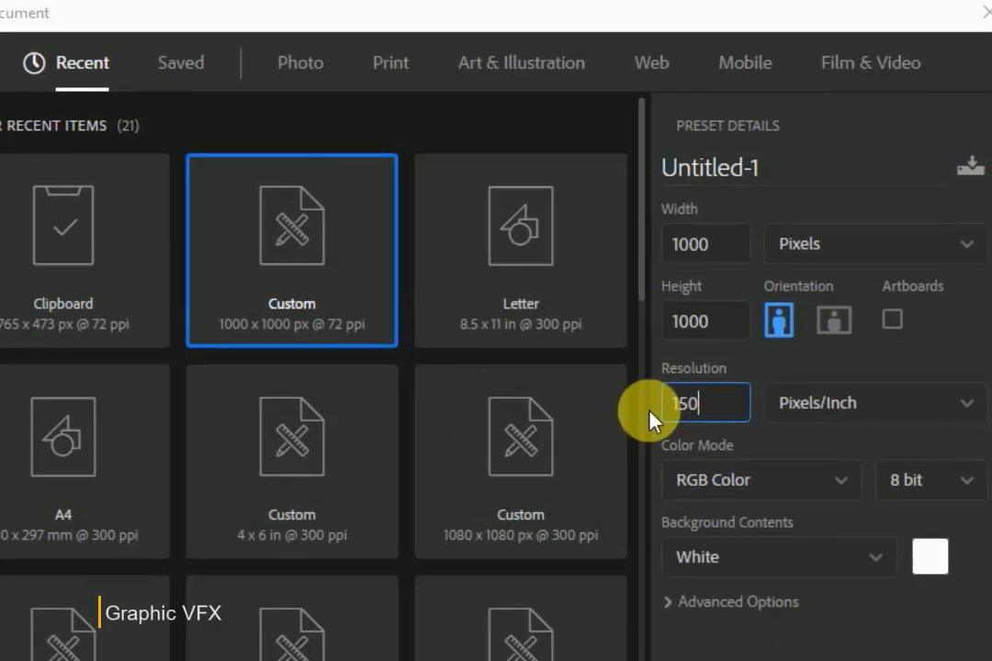
left_click(821, 606)
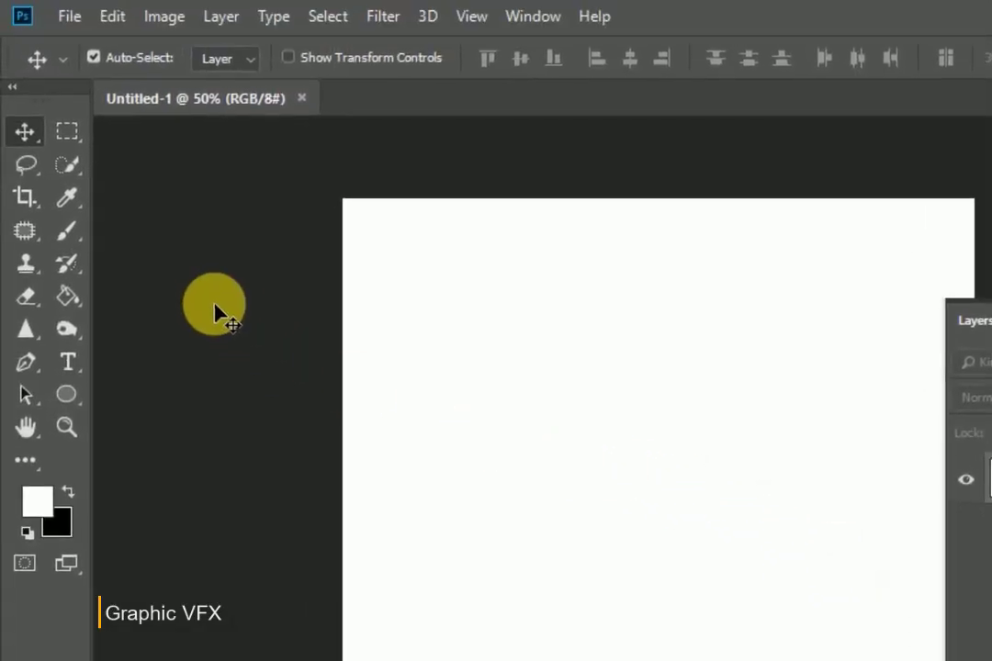
Open whole-yellow-orange-isolated-white.png.
left_click(72, 18)
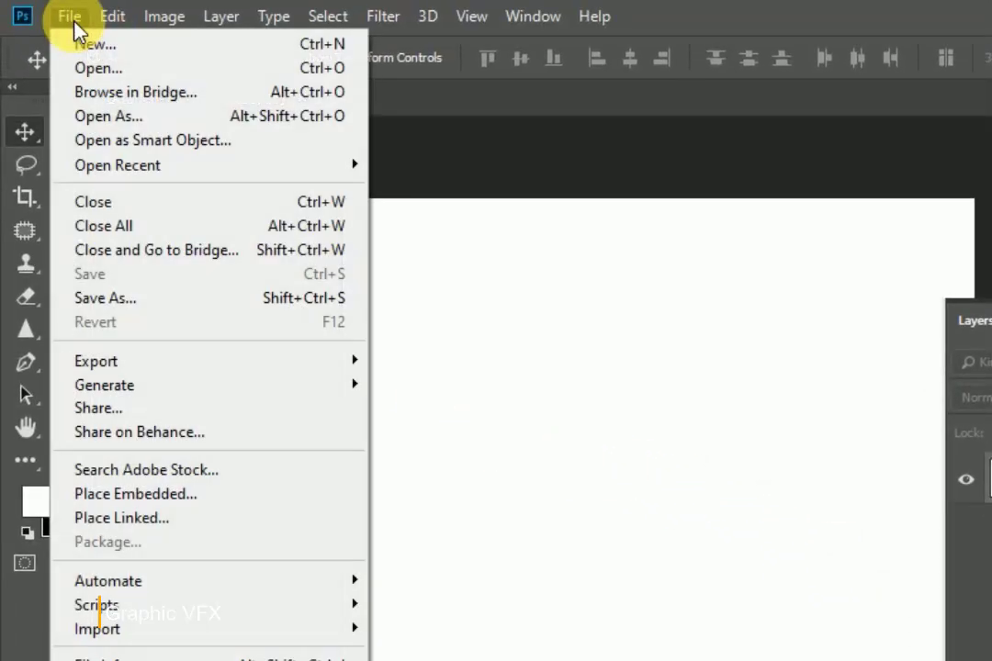
left_click(99, 67)
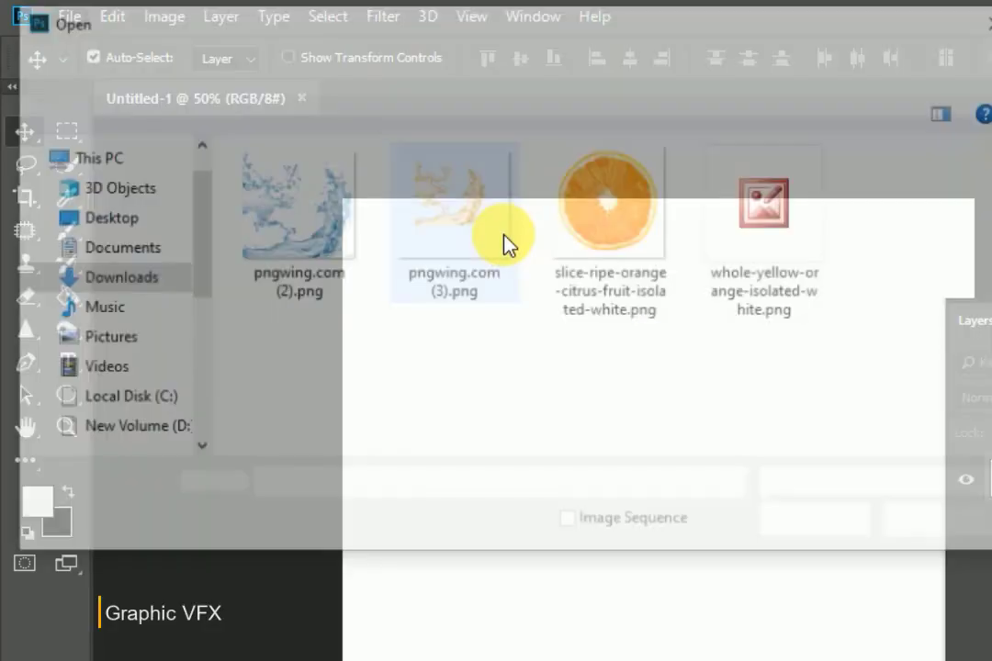
left_click(765, 275)
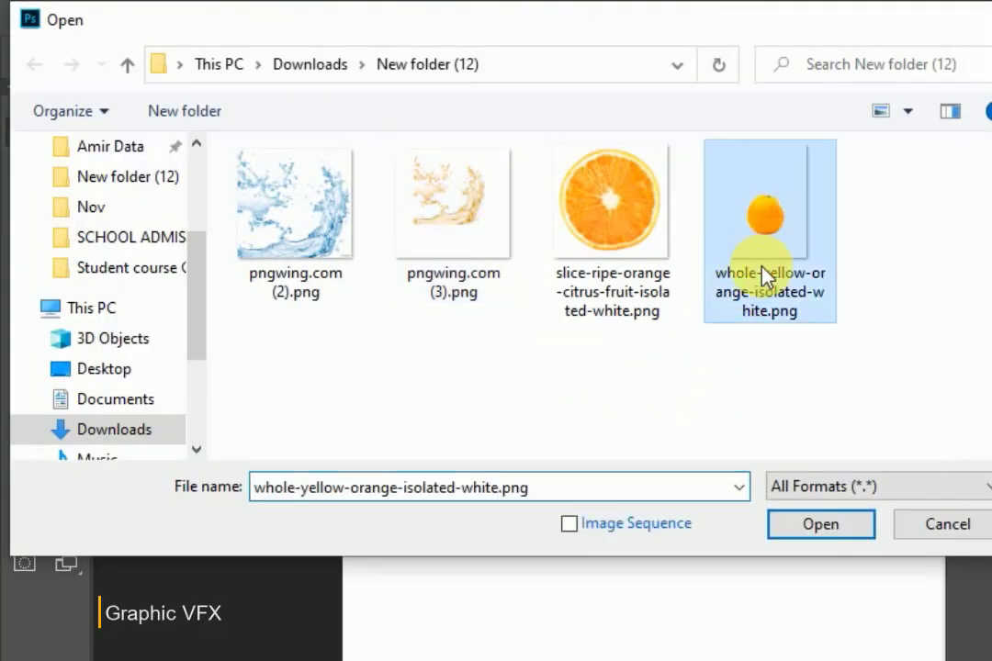
left_click(811, 526)
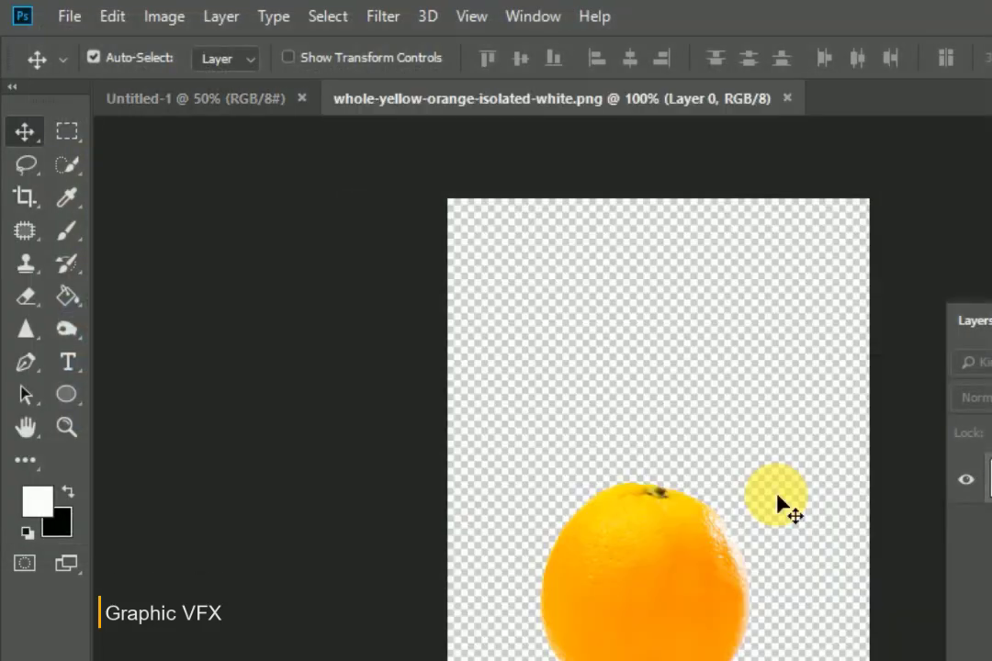
Open slice-ripe-orange-citrus-fruit-isolated-white.png and the pngwing.com (3).png juice splash.
key("ctrl+o")
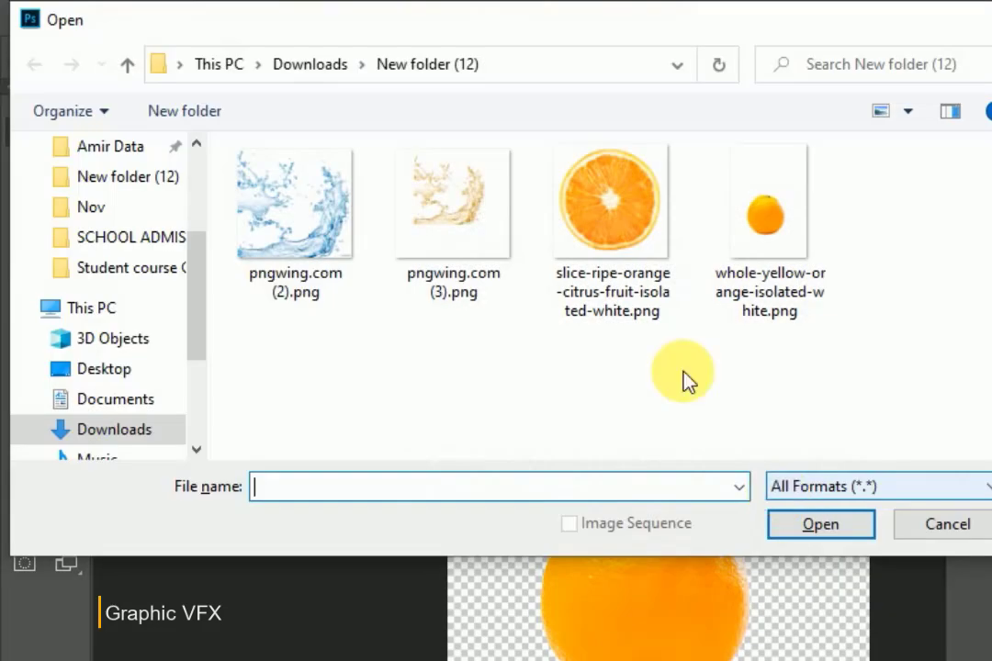
left_click(611, 212)
left_click(799, 526)
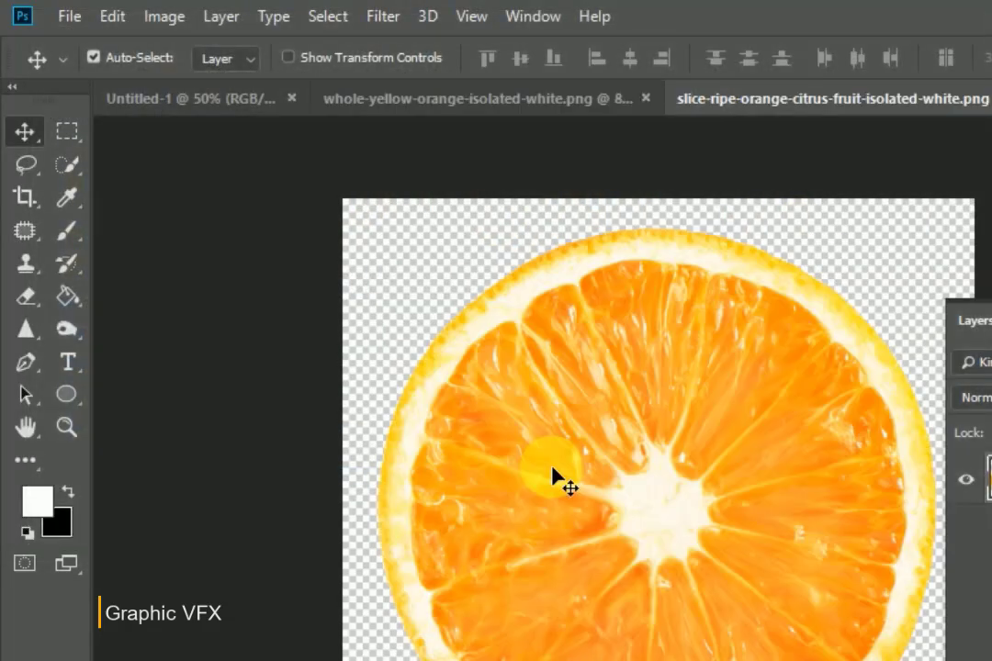
key("ctrl+o")
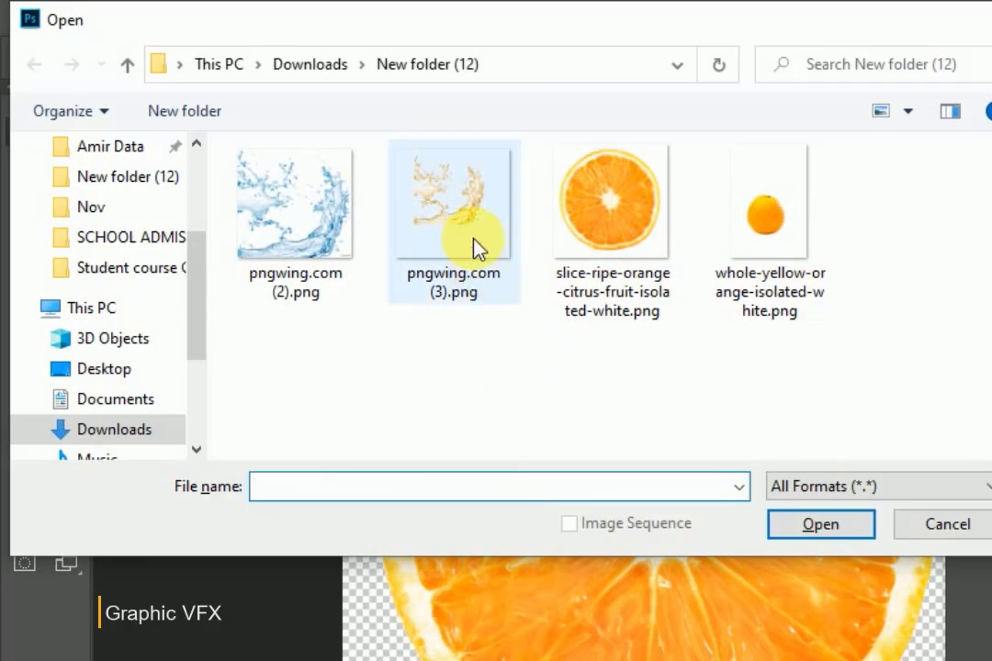
left_click(474, 246)
left_click(813, 521)
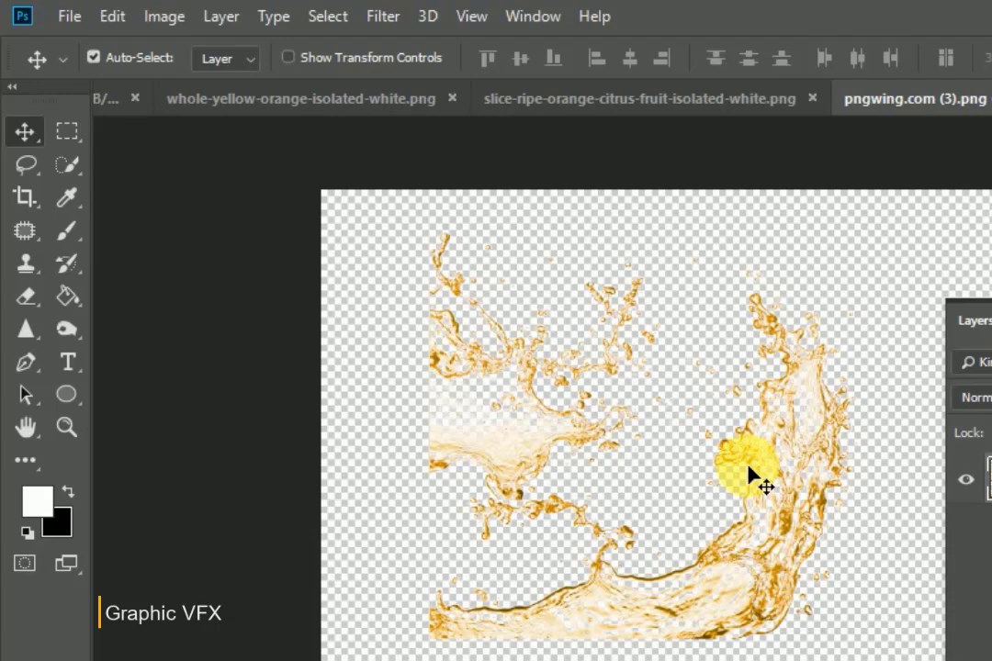
left_click(712, 101)
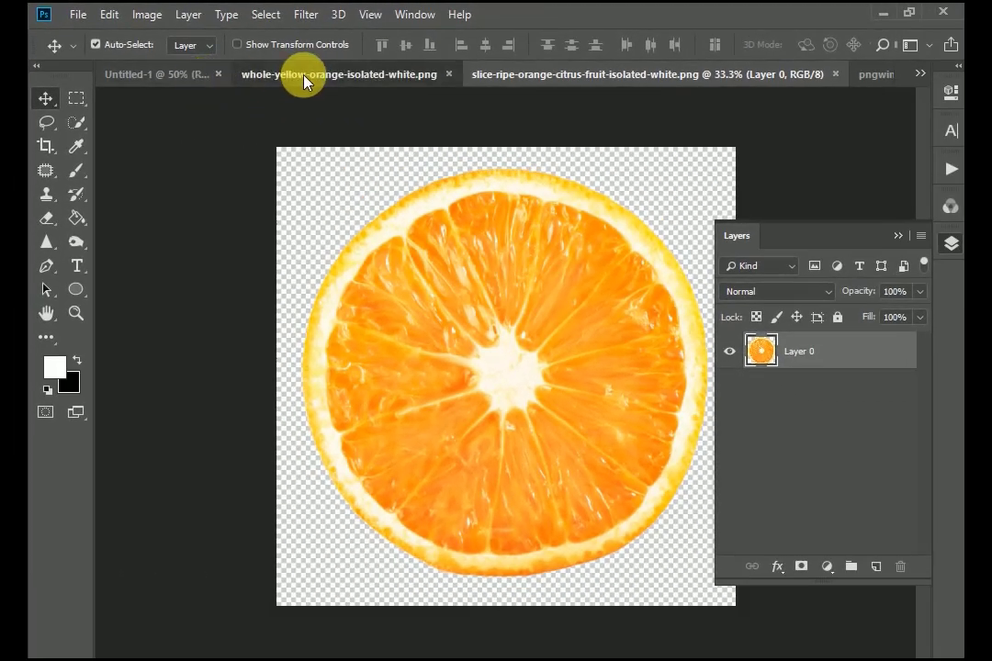
Drag the whole orange into Untitled-1 as Layer 1, scaled to about 30% and centred.
left_click(306, 75)
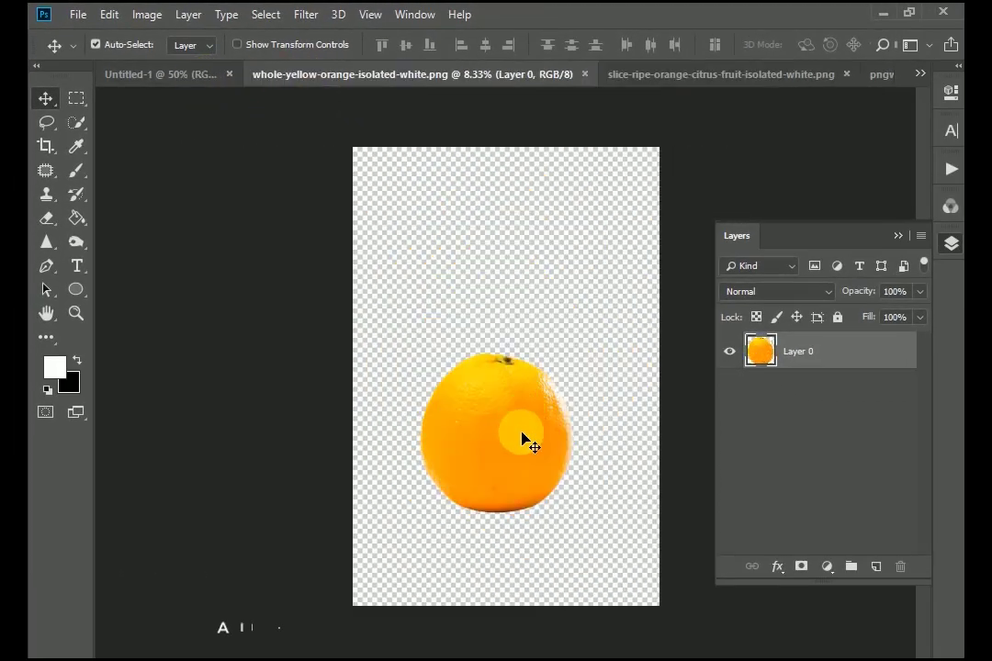
mouse_move(522, 439)
left_mouse_down()
mouse_move(426, 351)
mouse_move(476, 367)
left_mouse_up()
key("ctrl+t")
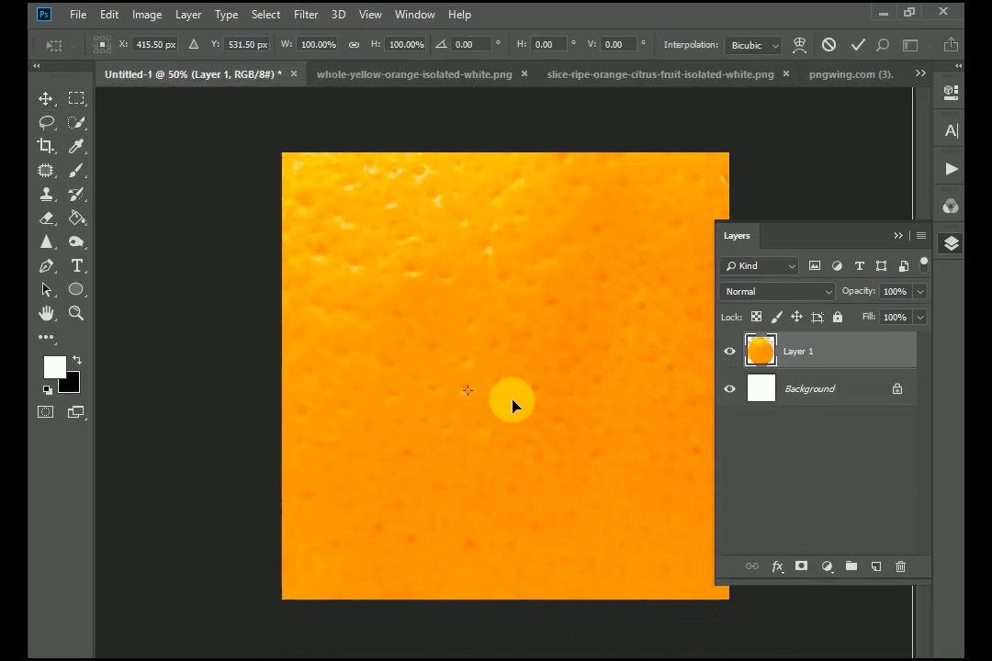
key("ctrl+minus")
key("ctrl+minus")
key("ctrl+minus")
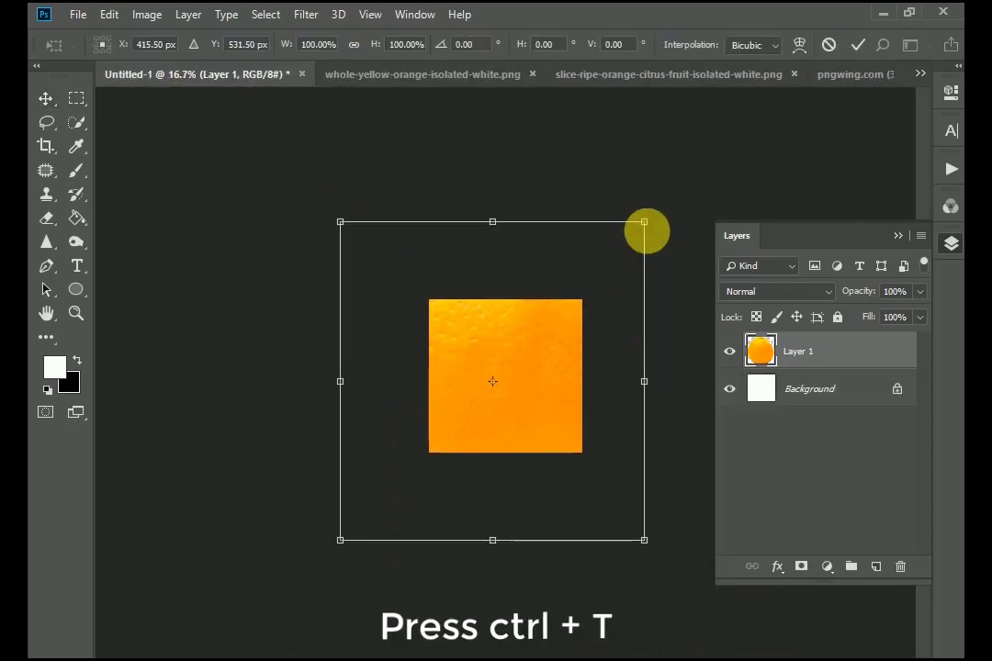
left_click_drag(649, 240, 598, 378)
left_click_drag(532, 392, 527, 399)
left_click_drag(569, 333, 562, 338)
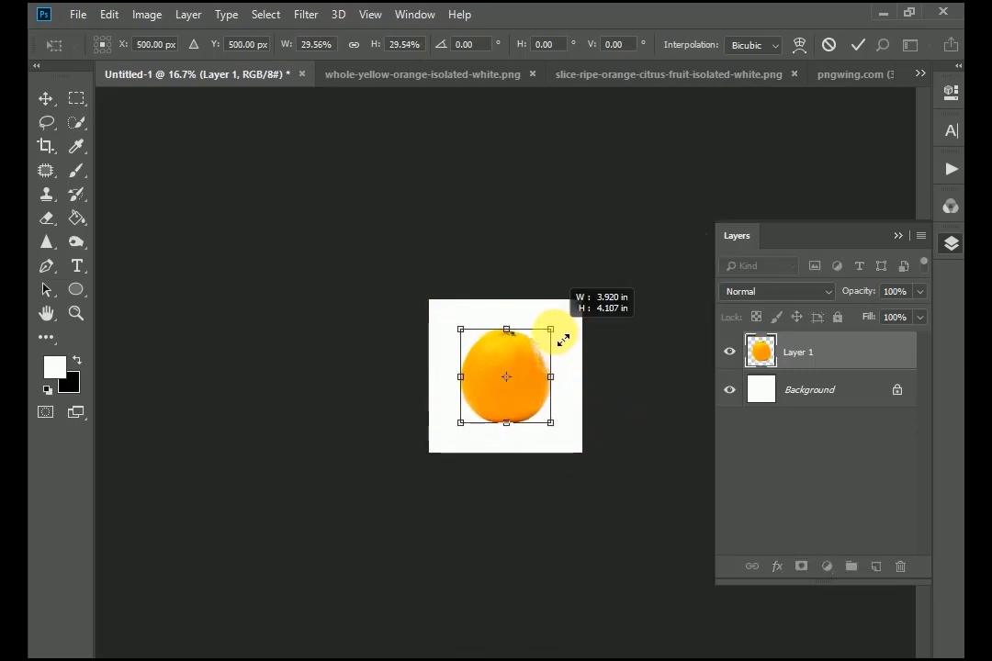
key("Return")
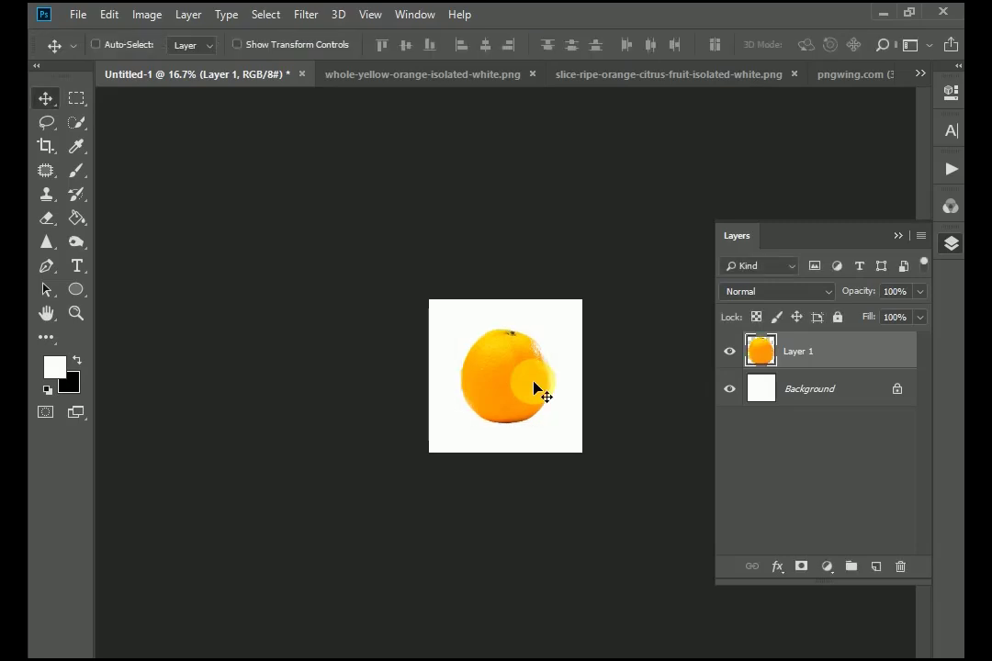
key("ctrl+plus")
key("ctrl+plus")
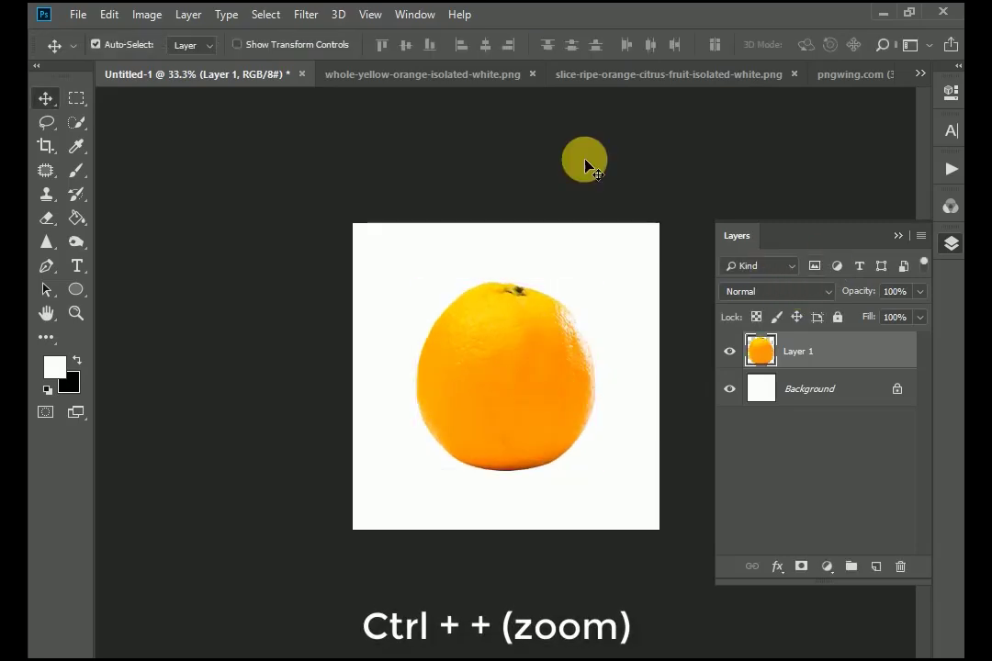
left_click(897, 236)
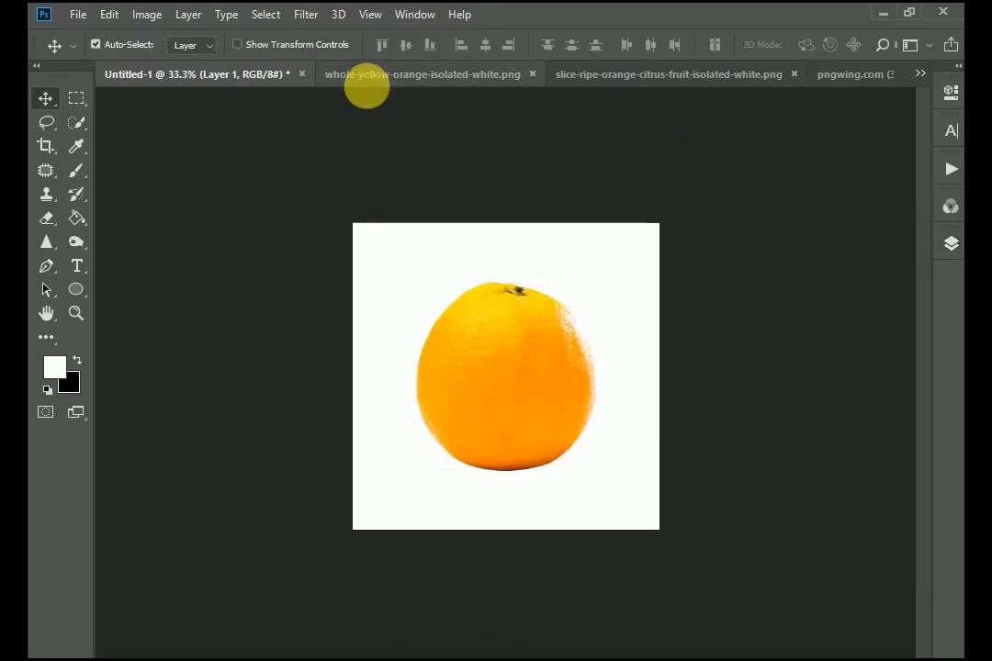
Drag the orange slice into Untitled-1 as Layer 2, scaled to about 46%.
left_click(593, 78)
mouse_move(537, 342)
left_mouse_down()
mouse_move(515, 365)
mouse_move(542, 377)
left_mouse_up()
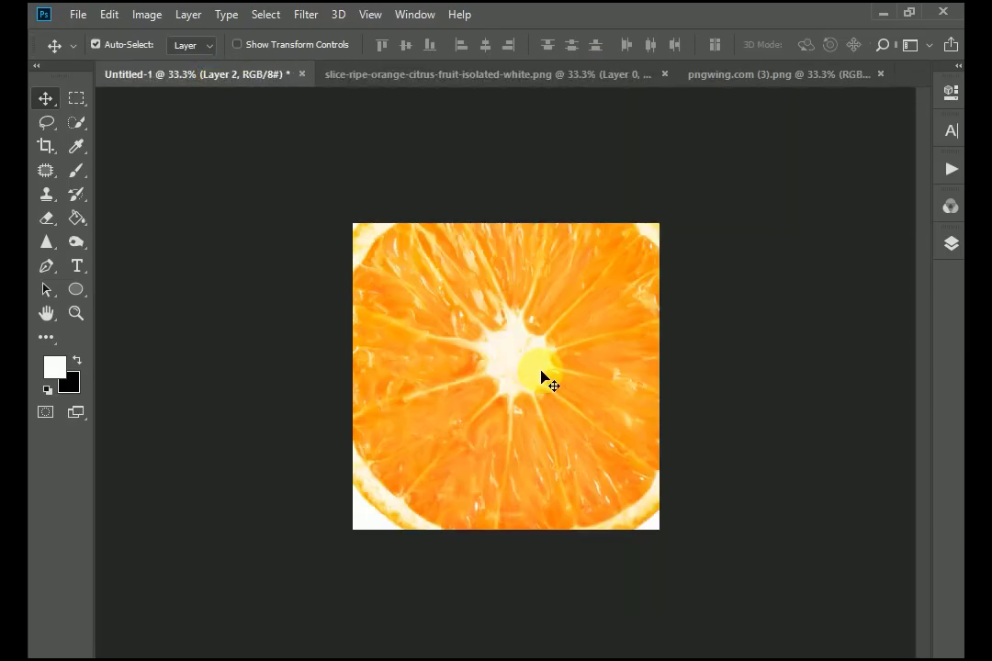
key("ctrl+minus")
key("ctrl+t")
mouse_move(612, 268)
left_mouse_down()
mouse_move(599, 354)
mouse_move(564, 348)
mouse_move(545, 368)
left_mouse_up()
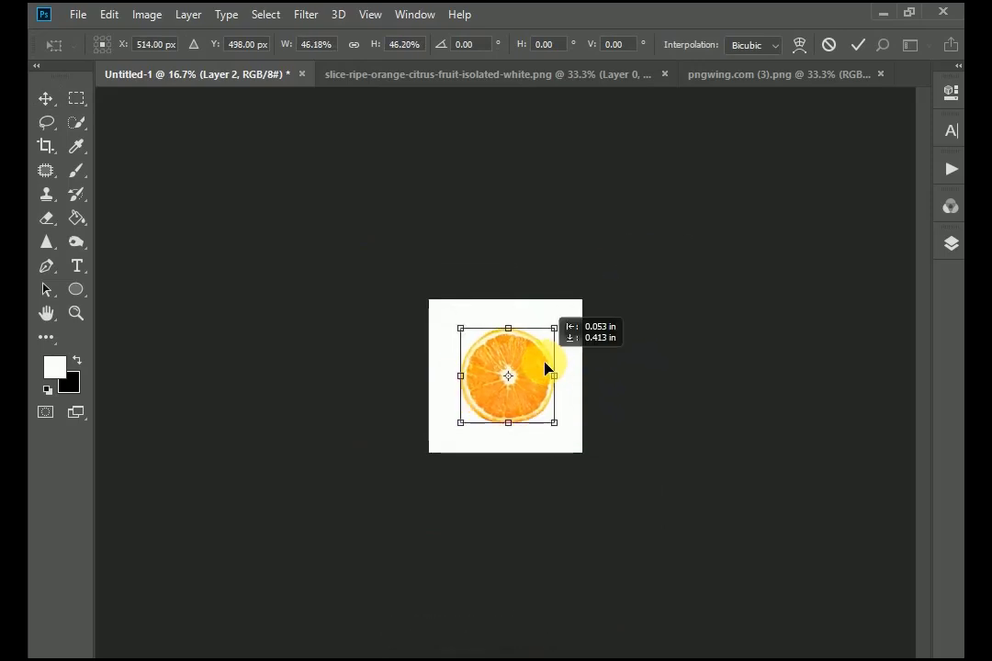
key("Return")
key("ctrl+plus")
key("ctrl+plus")
key("ctrl+plus")
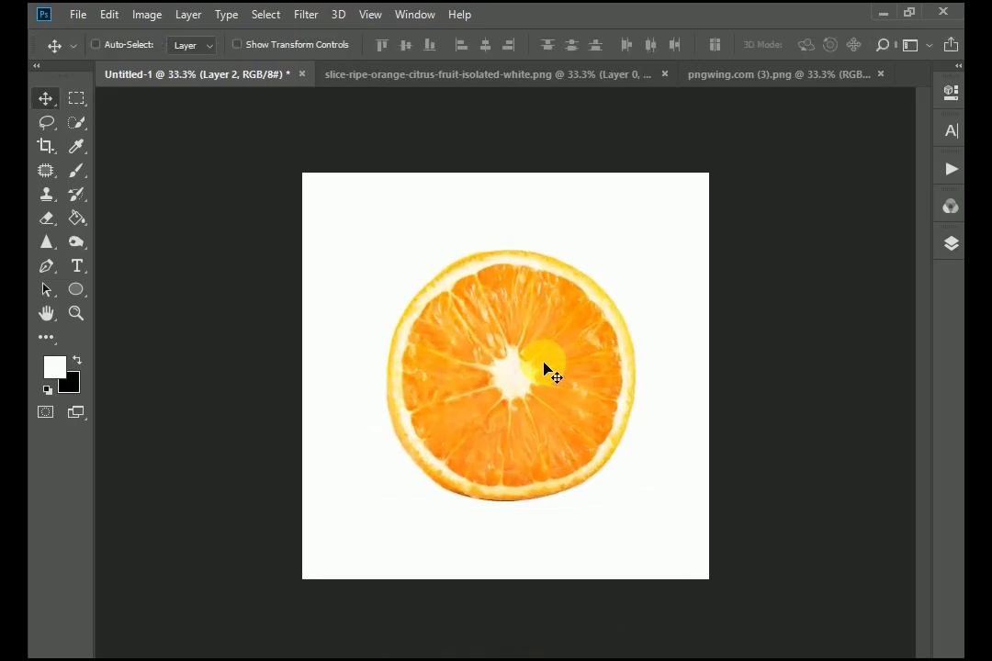
Hide Layer 2 and start a Pen path around the orange's lower half on Layer 1.
left_click(951, 244)
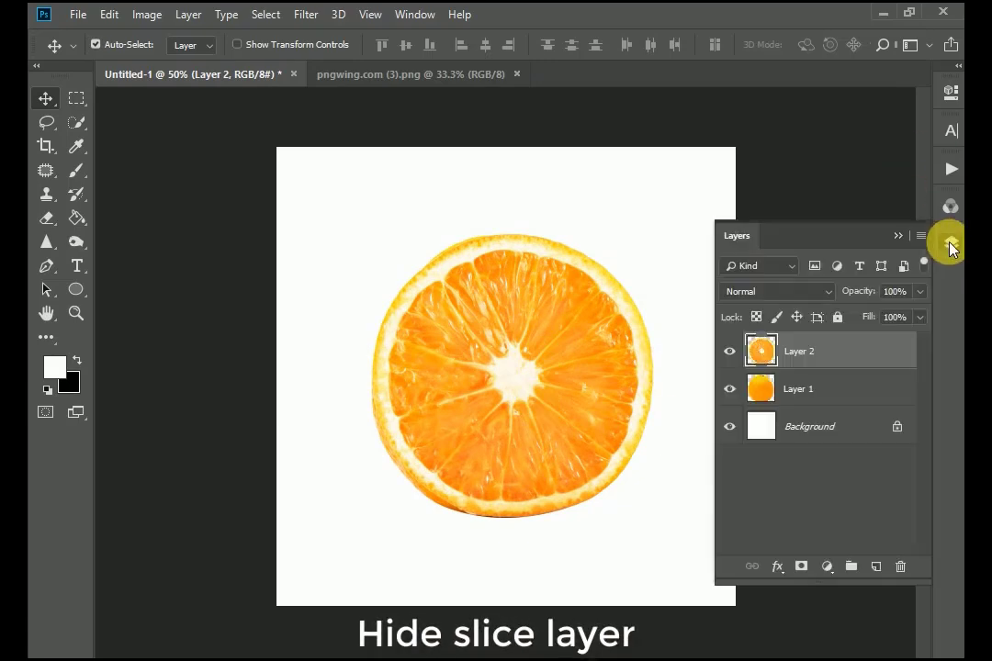
left_click(731, 351)
left_click(560, 432)
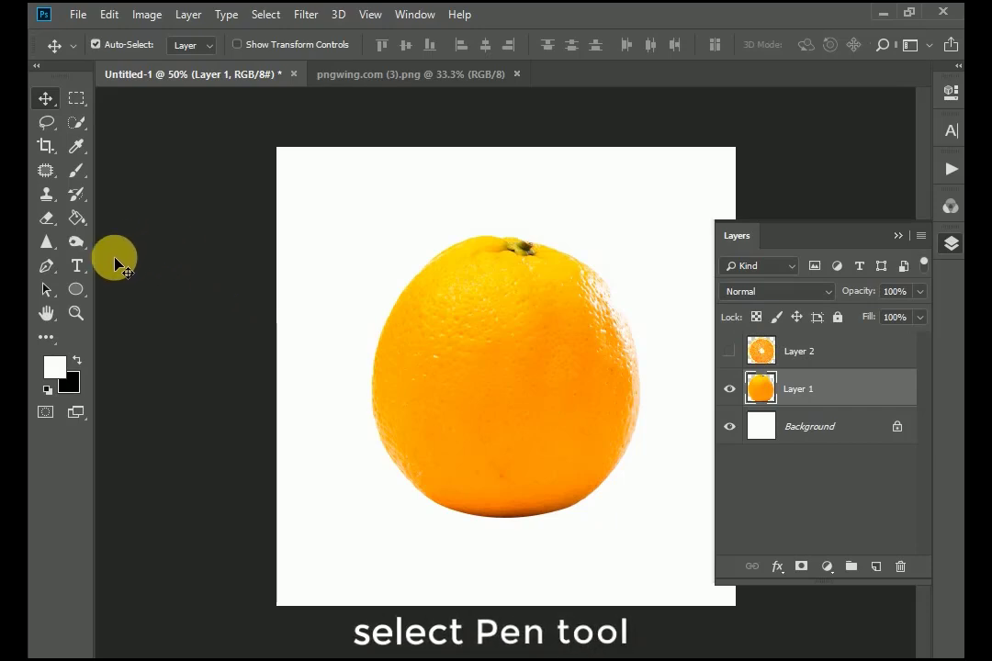
left_click(48, 268)
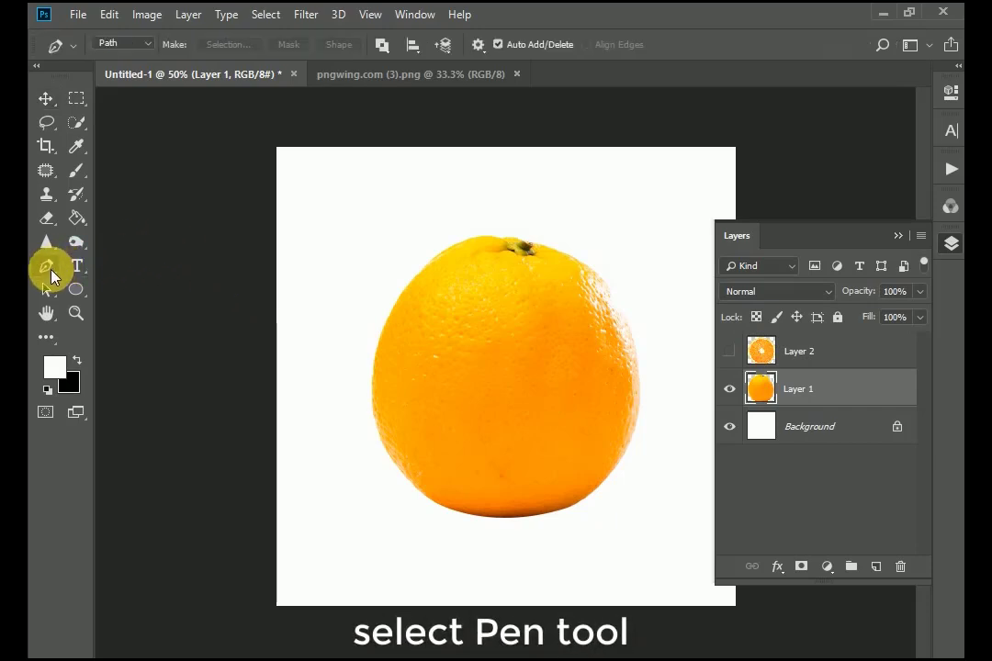
left_click(354, 303)
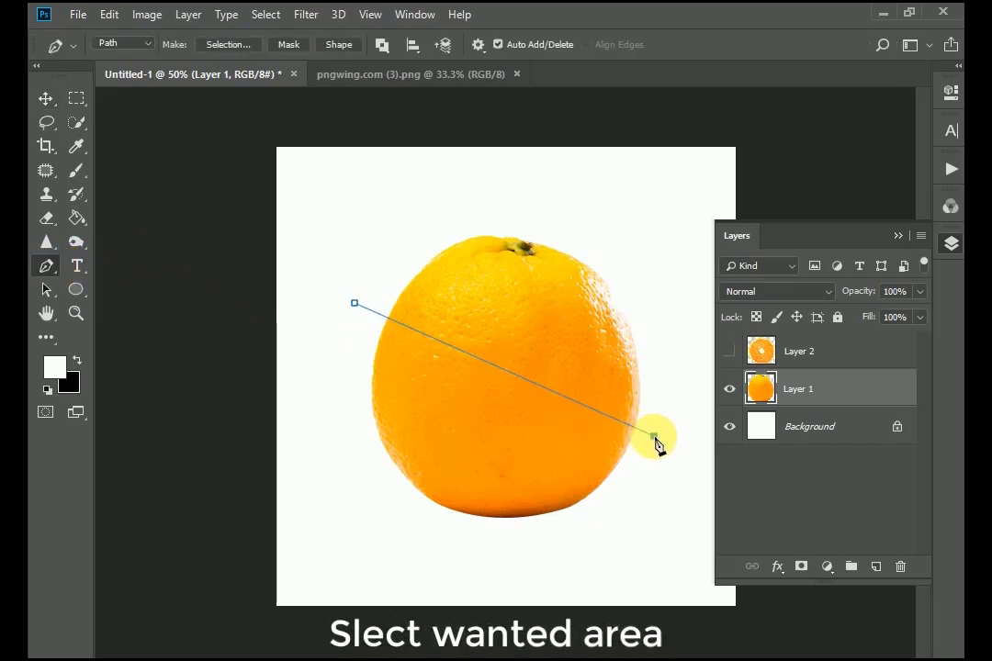
left_click(422, 557)
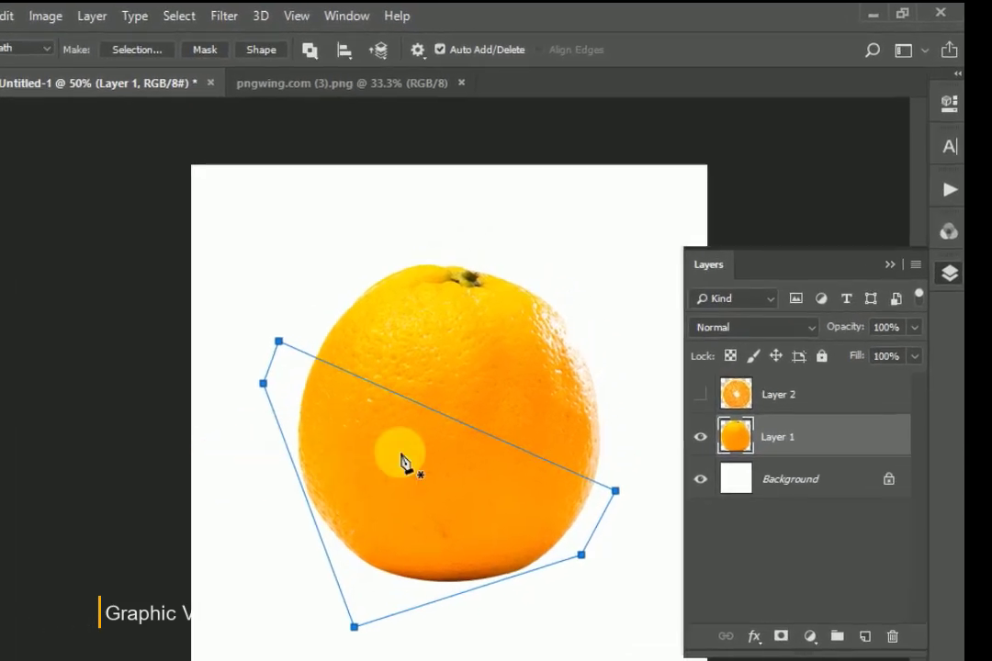
Turn the pen path into a selection and mask Layer 1 to its bottom half.
right_click(402, 462)
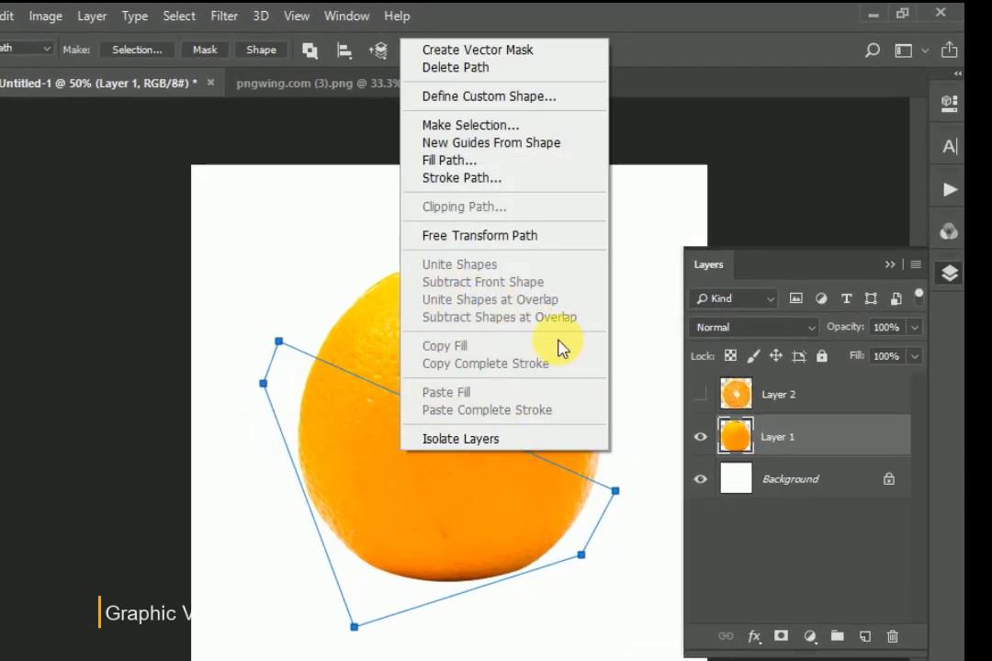
left_click(471, 126)
left_click(542, 191)
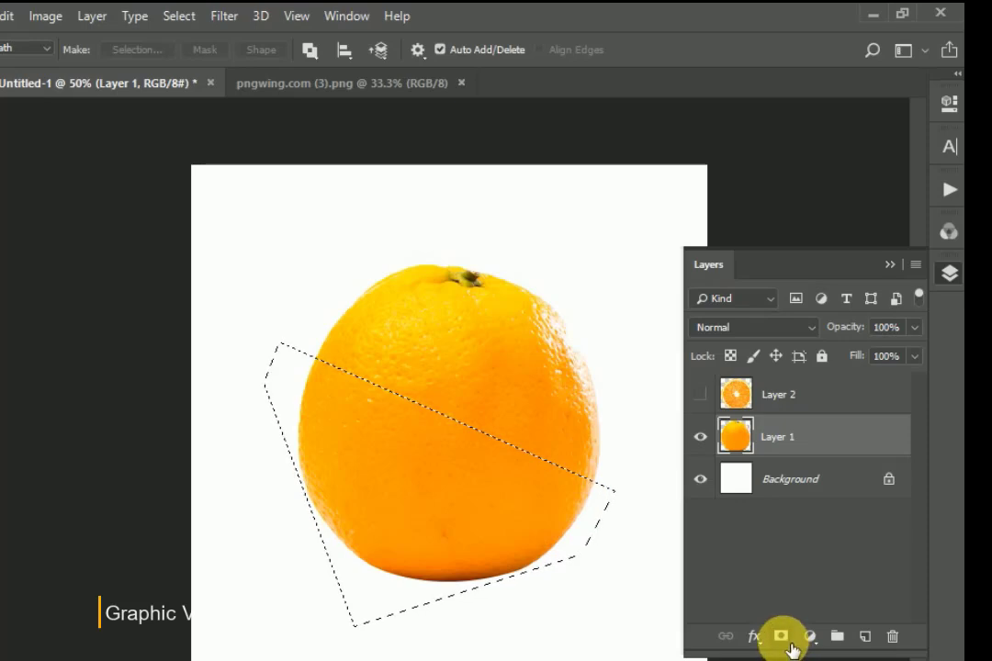
left_click(781, 636)
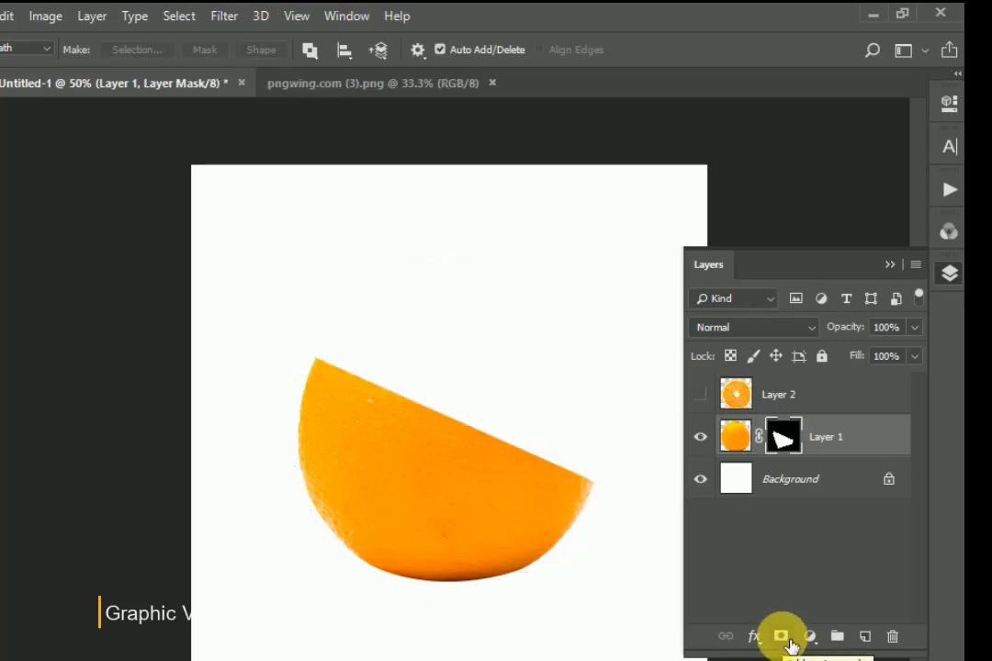
Show Layer 2, move it over the half, and distort it flat along the angled cut.
key("v")
left_click(700, 395)
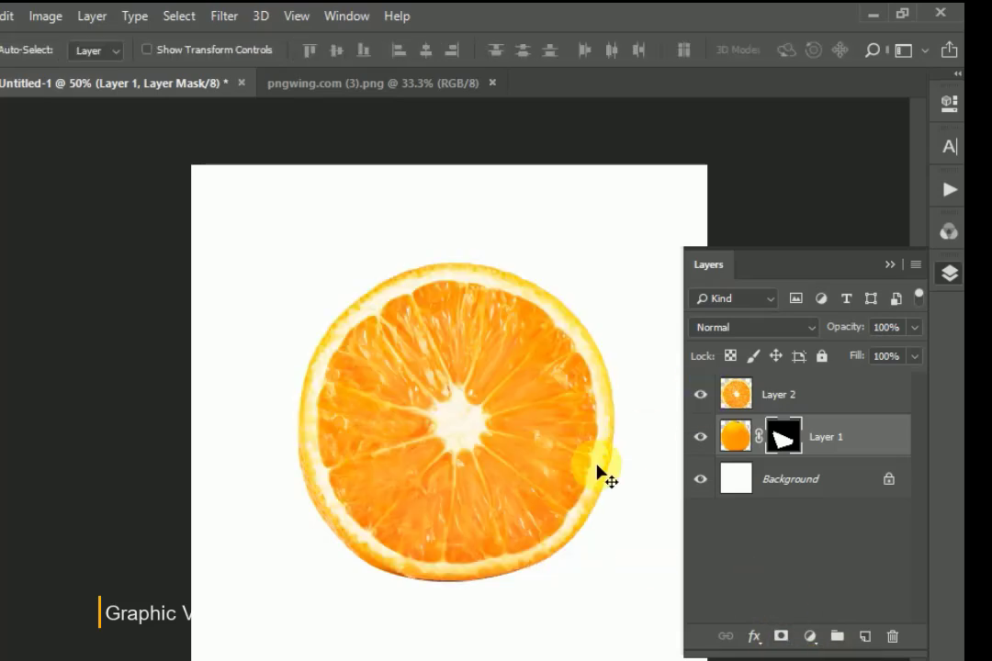
mouse_move(474, 467)
left_mouse_down()
mouse_move(524, 399)
mouse_move(507, 386)
mouse_move(491, 423)
left_mouse_up()
key("ctrl+t")
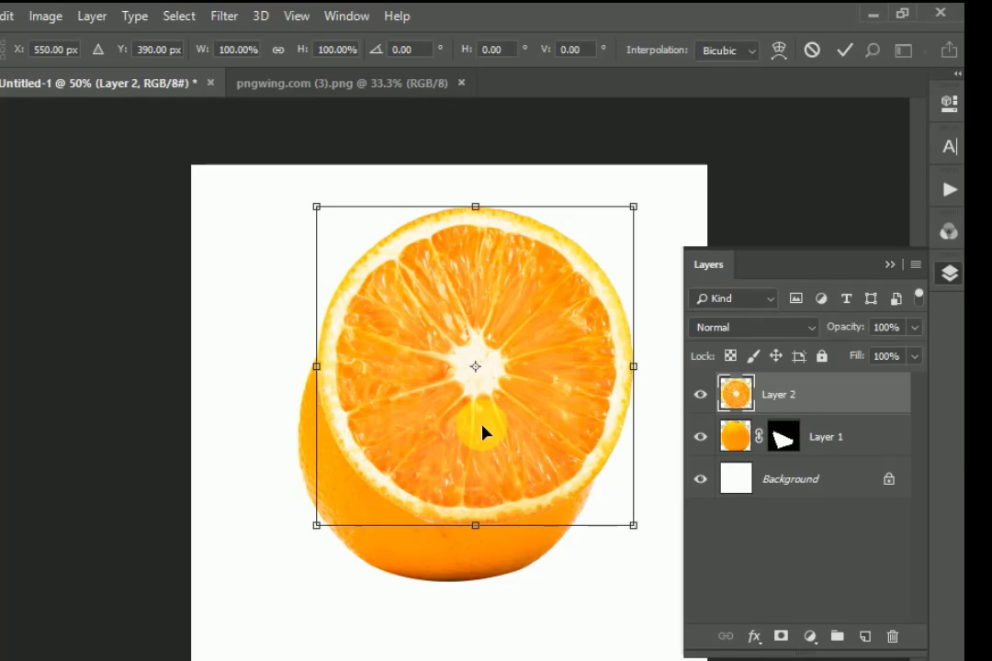
right_click(507, 408)
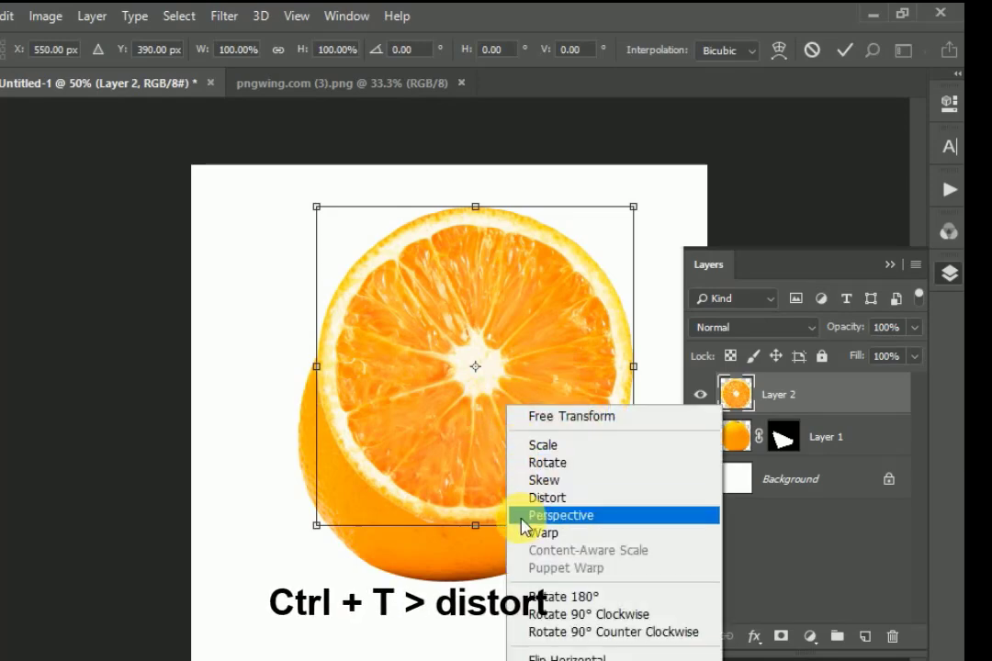
left_click(548, 498)
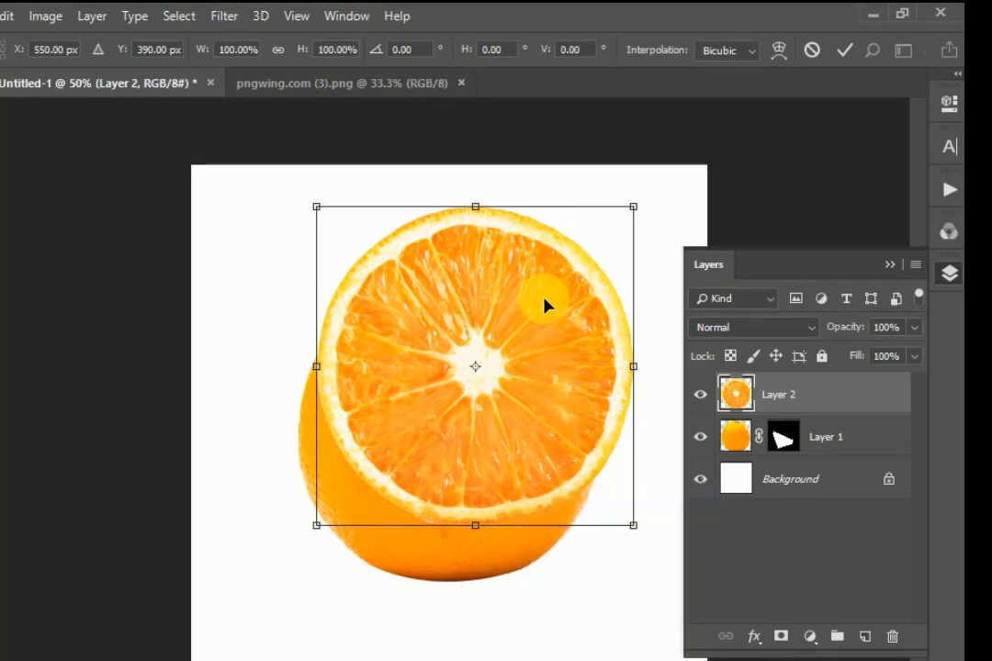
left_click_drag(478, 217, 473, 303)
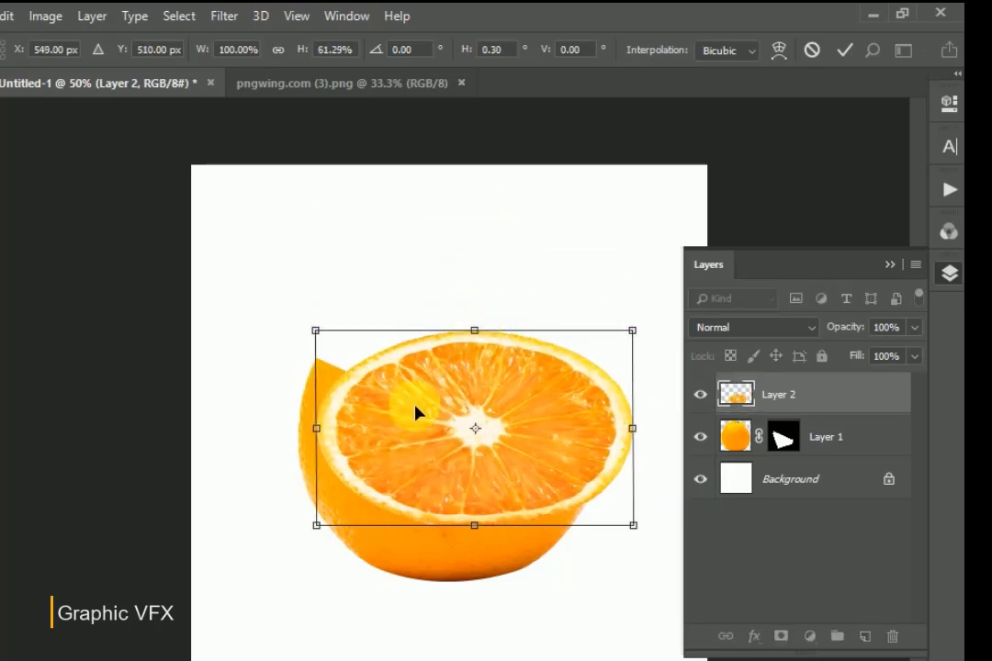
left_click_drag(313, 495, 315, 434)
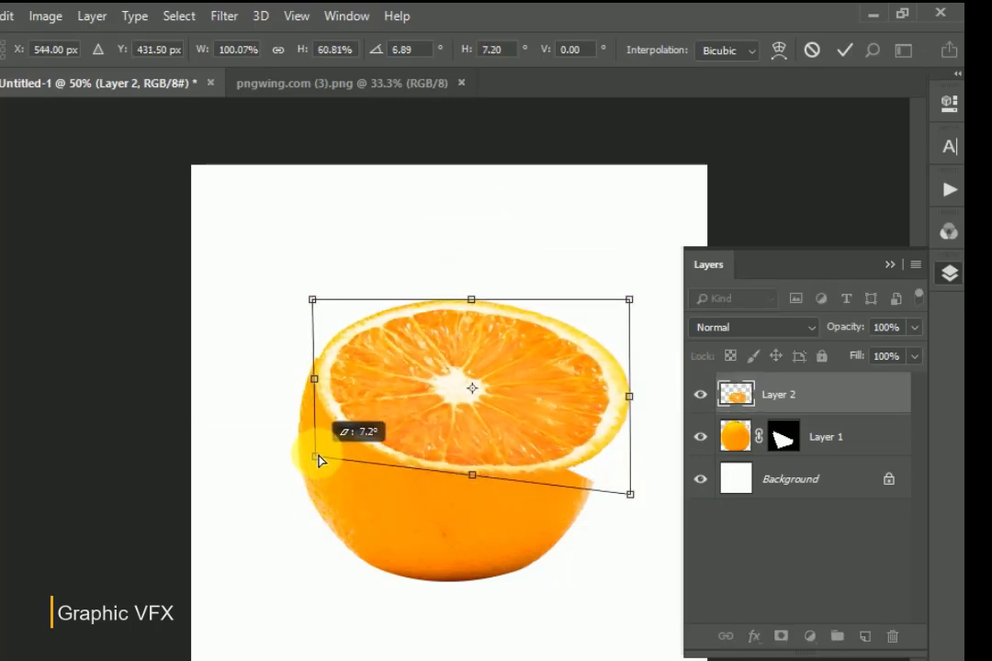
left_click_drag(631, 303, 600, 385)
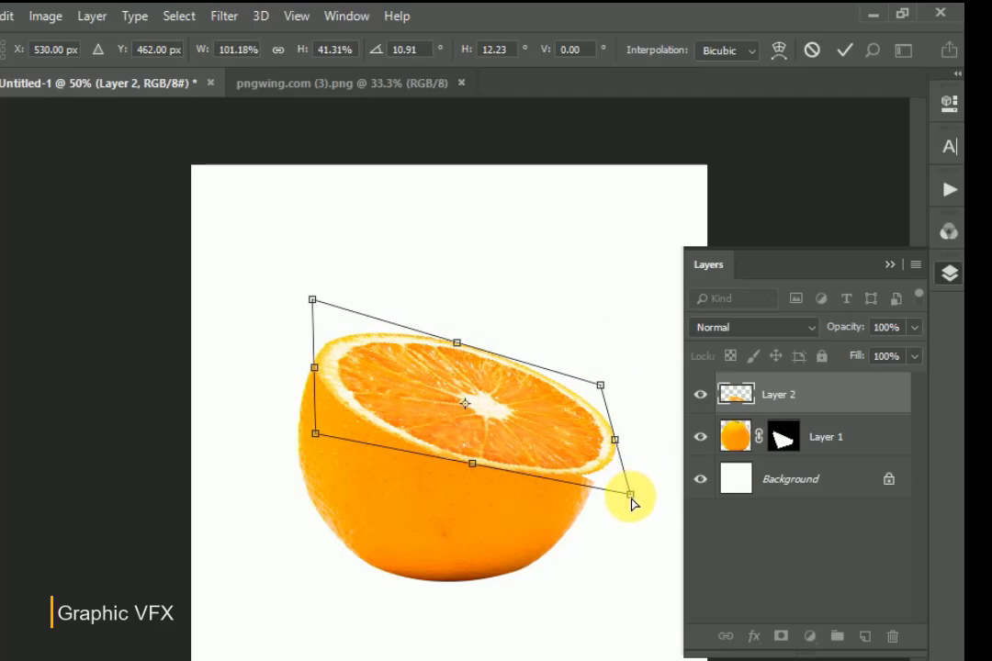
left_click_drag(631, 496, 600, 528)
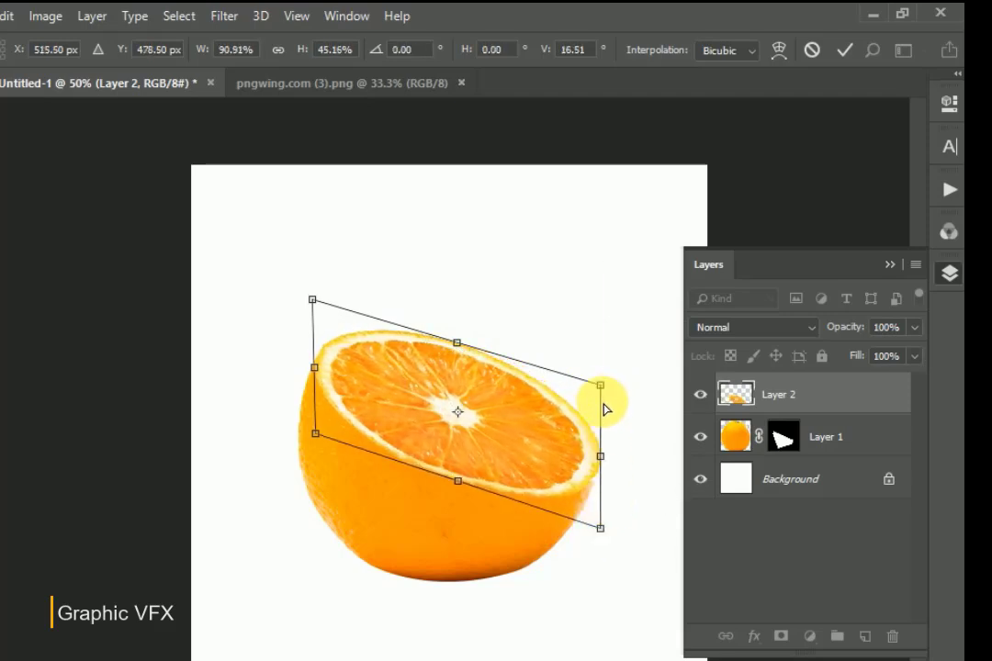
Fine-tune the distorted slice's corners to fit the rind, then commit.
left_click_drag(461, 351, 460, 362)
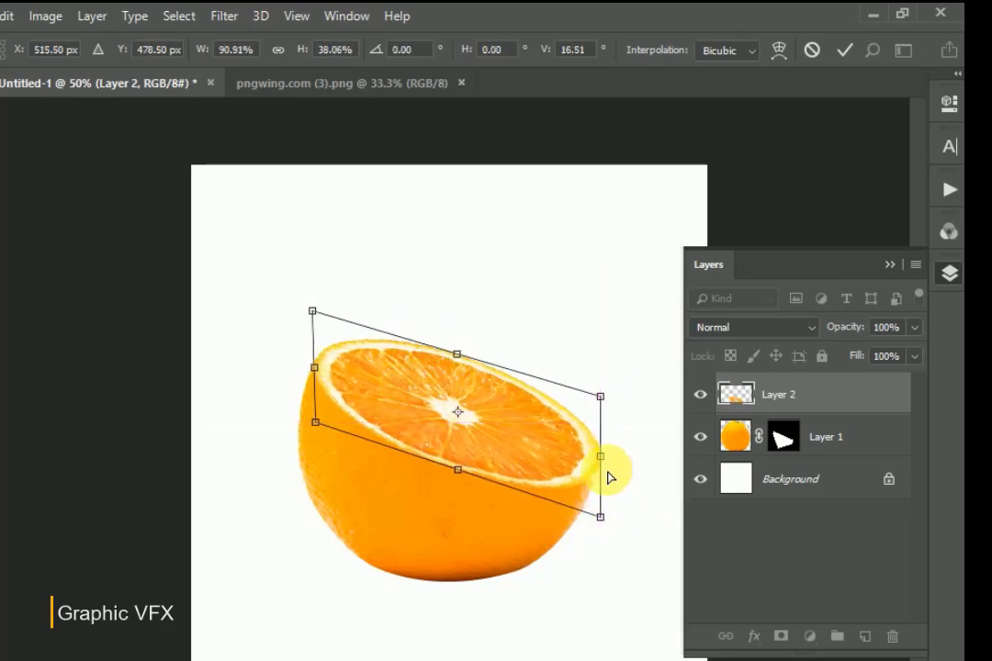
left_click_drag(602, 522, 601, 530)
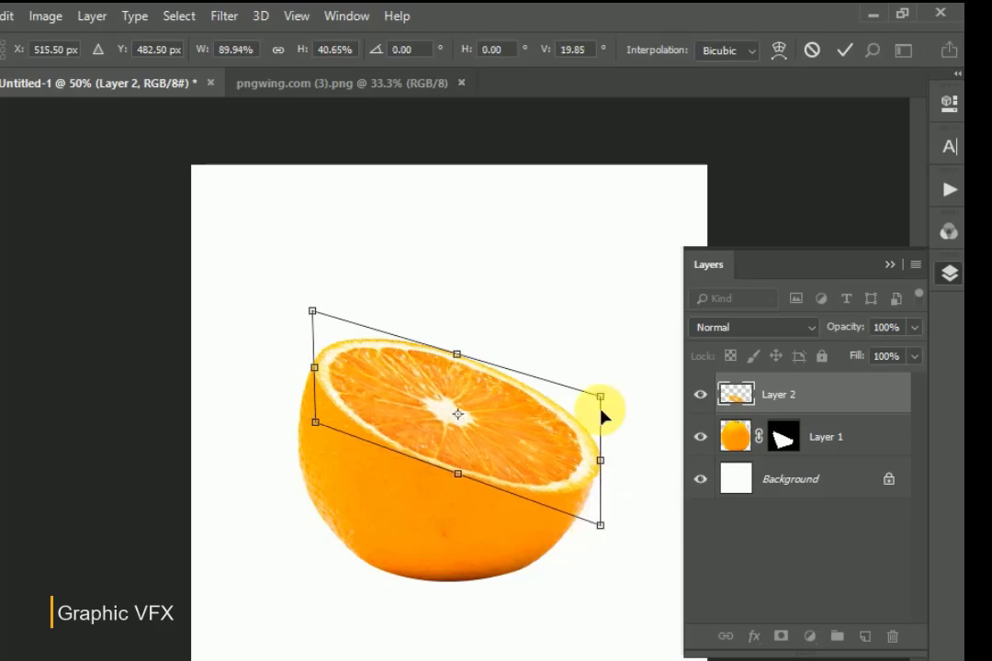
left_click_drag(602, 402, 601, 437)
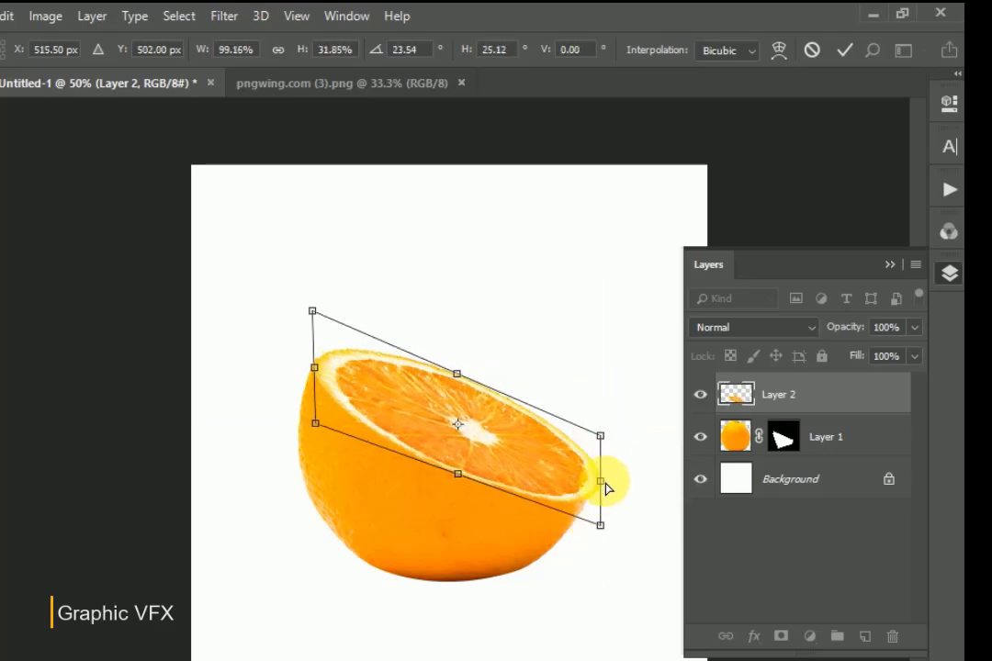
left_click_drag(602, 482, 592, 481)
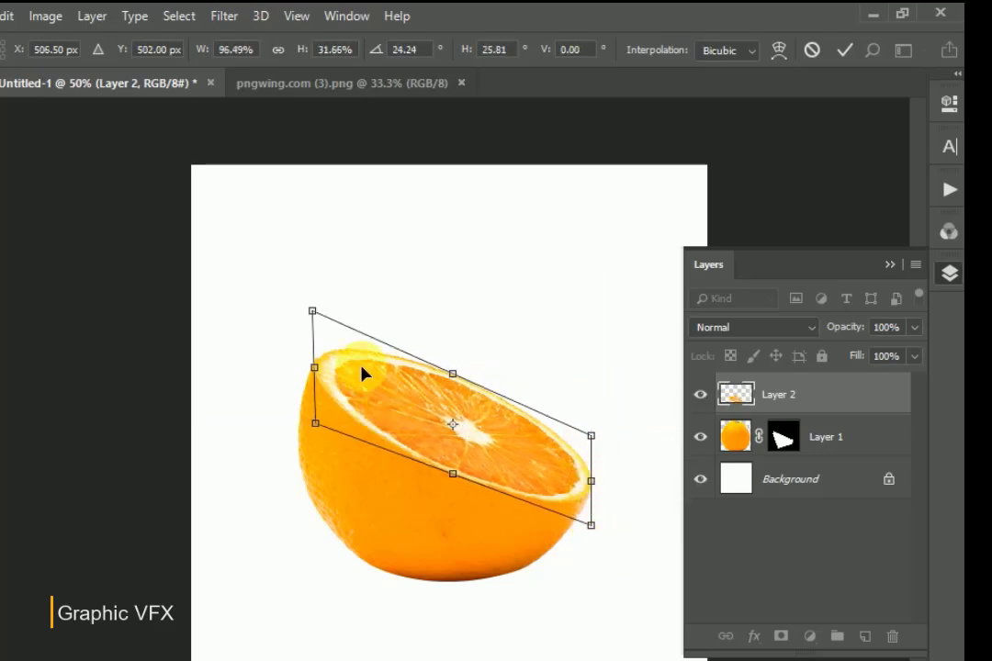
key("ctrl+plus")
key("ctrl+plus")
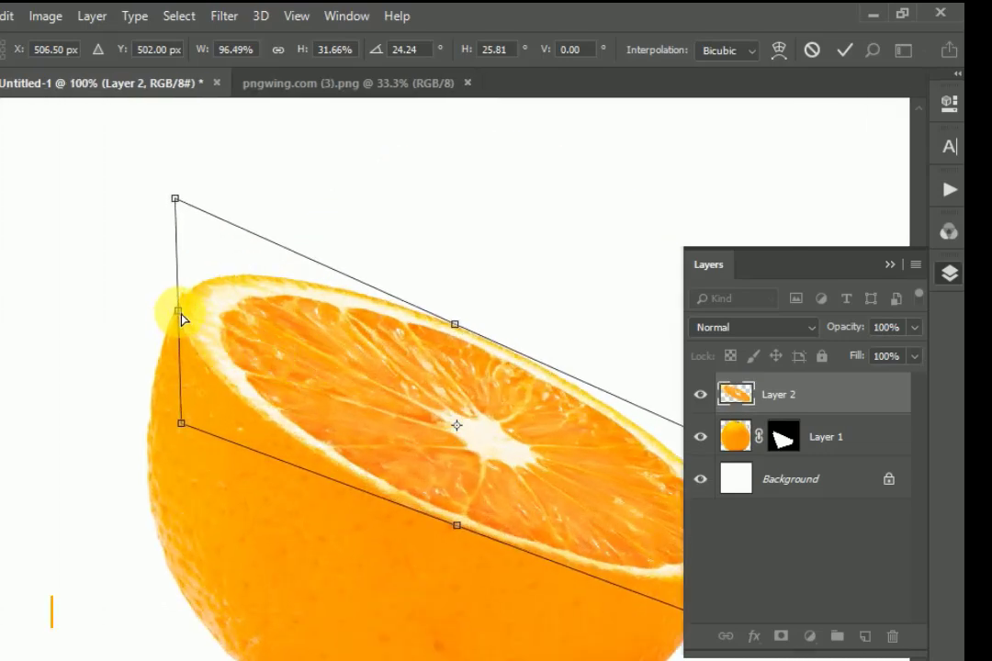
left_click_drag(182, 322, 177, 315)
left_click_drag(532, 591, 491, 558)
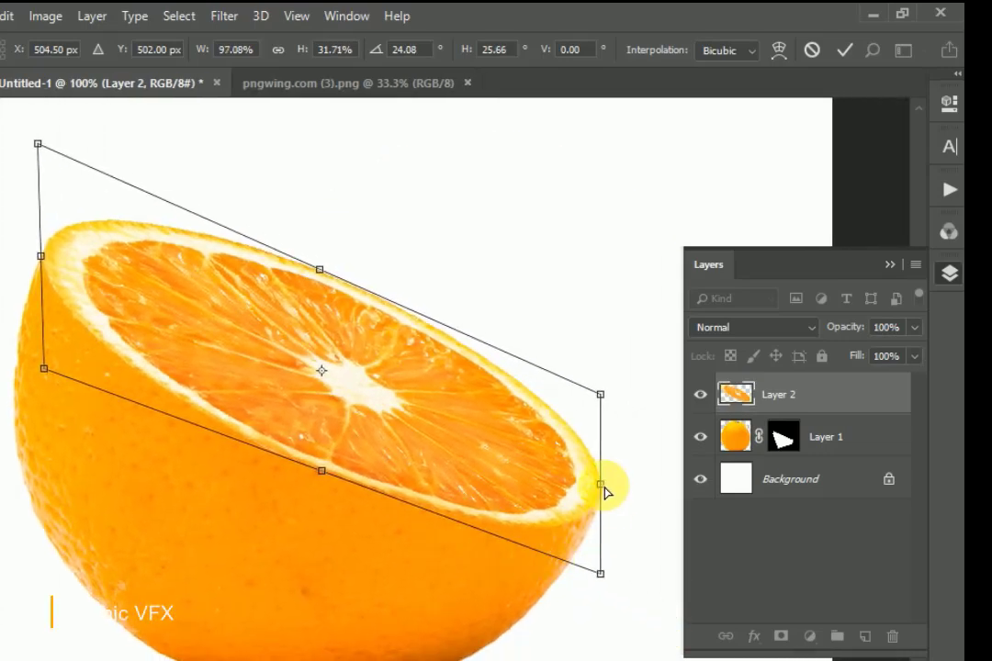
double_click(272, 350)
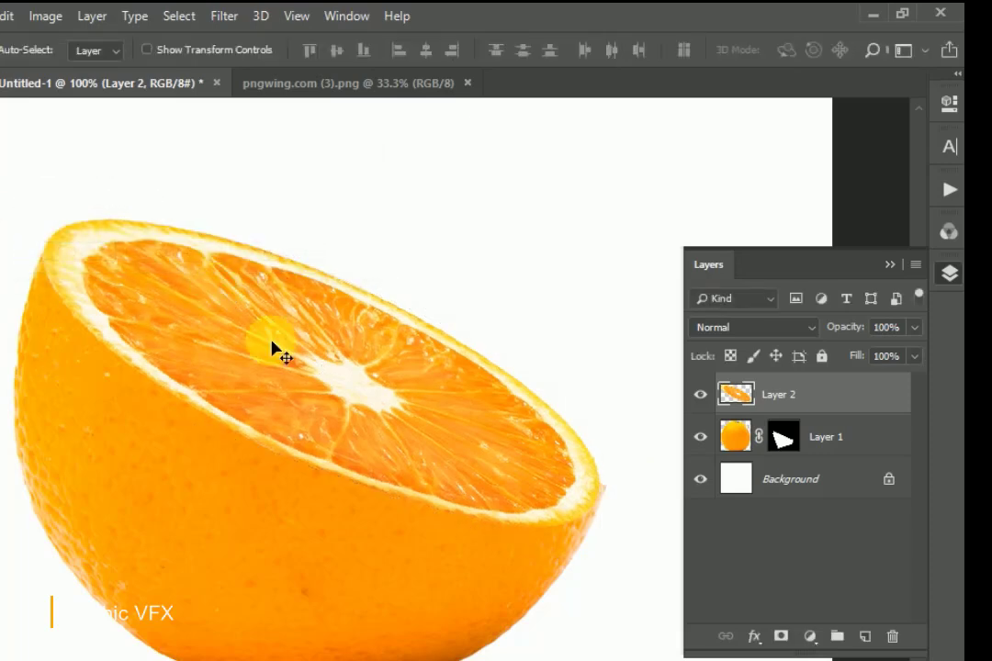
Enlarge the cut-face slice very slightly with a second transform.
key("ctrl+t")
left_click_drag(606, 528, 613, 540)
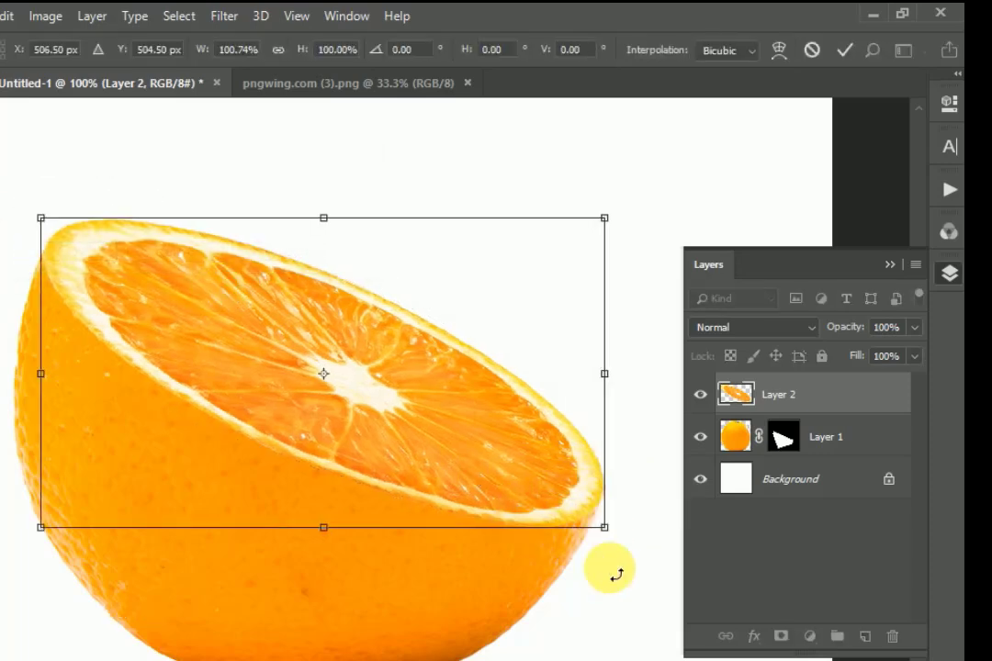
key("Return")
key("ctrl+minus")
key("ctrl+minus")
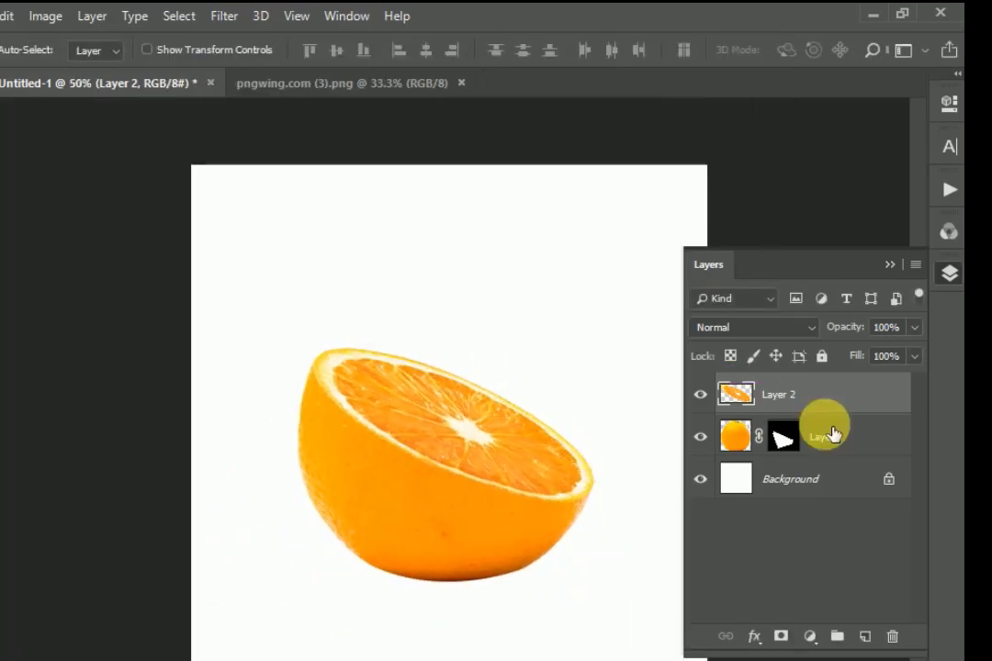
Combine the orange half and slice into one smart object and duplicate it.
left_click(824, 432, "shift")
right_click(826, 439)
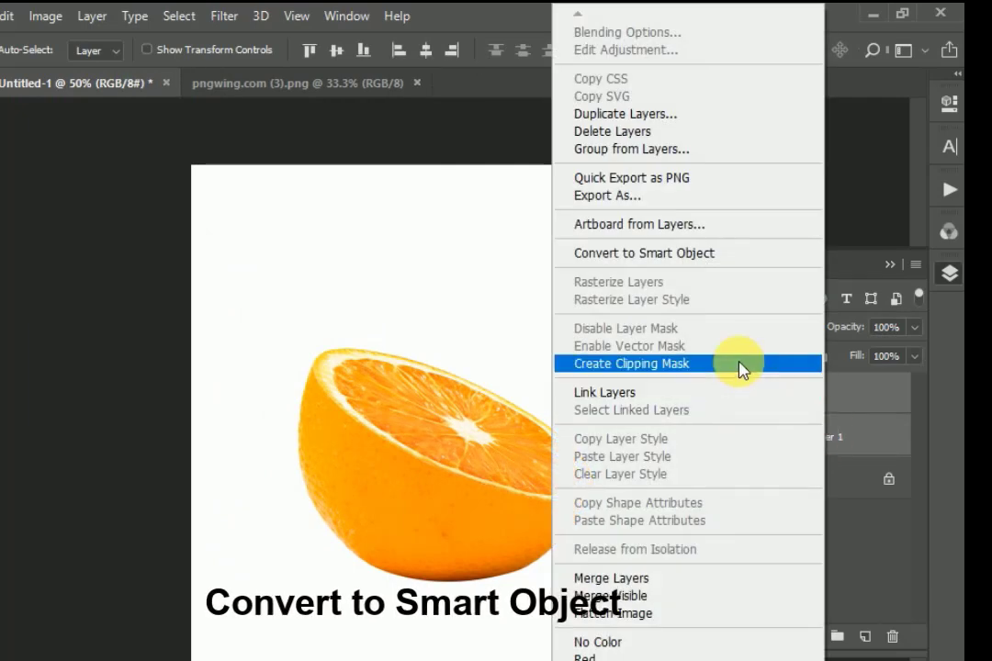
left_click(702, 254)
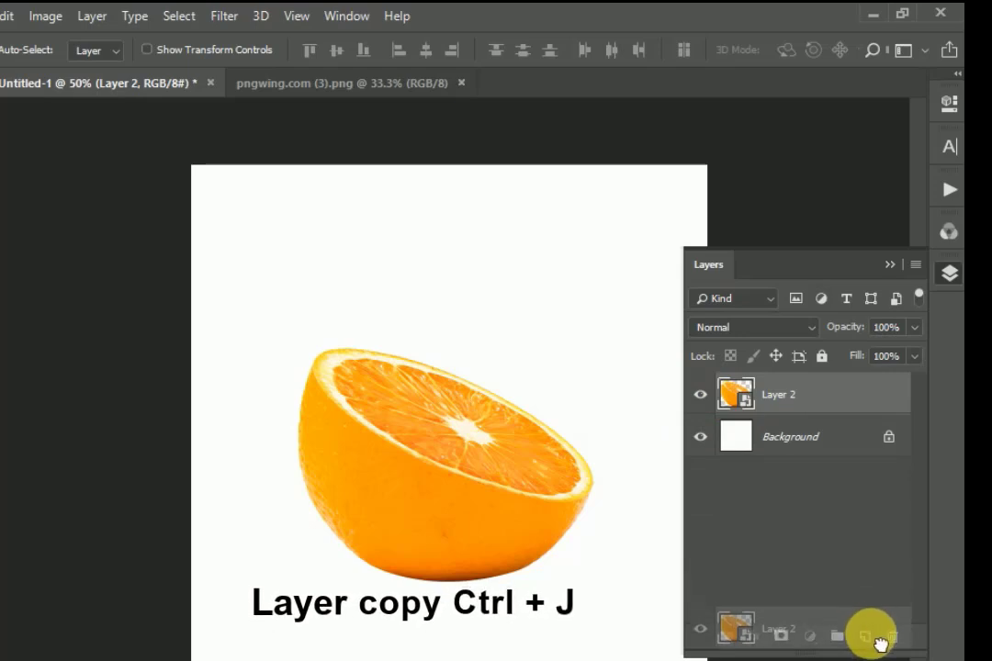
left_click_drag(744, 418, 865, 636)
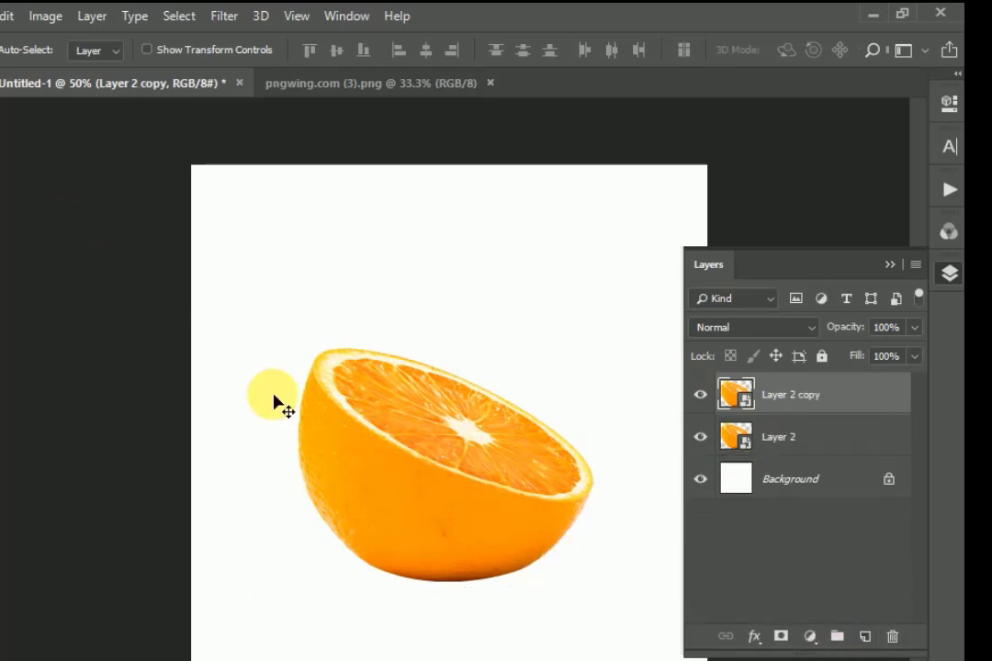
Flip the copy horizontally and vertically and raise it above the bottom half.
left_click_drag(432, 500, 469, 396)
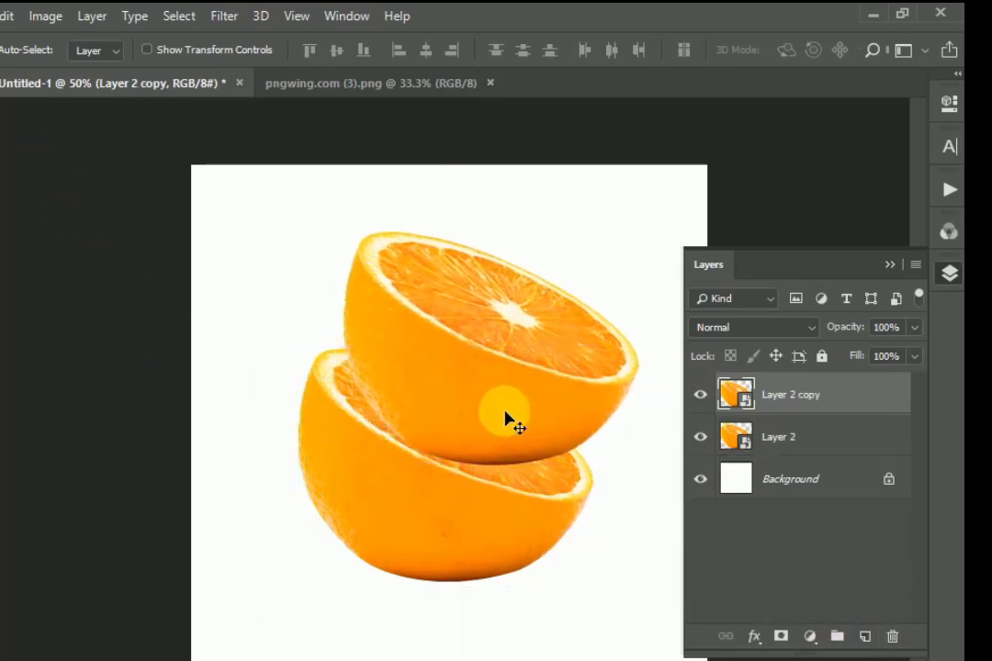
key("ctrl+t")
right_click(503, 386)
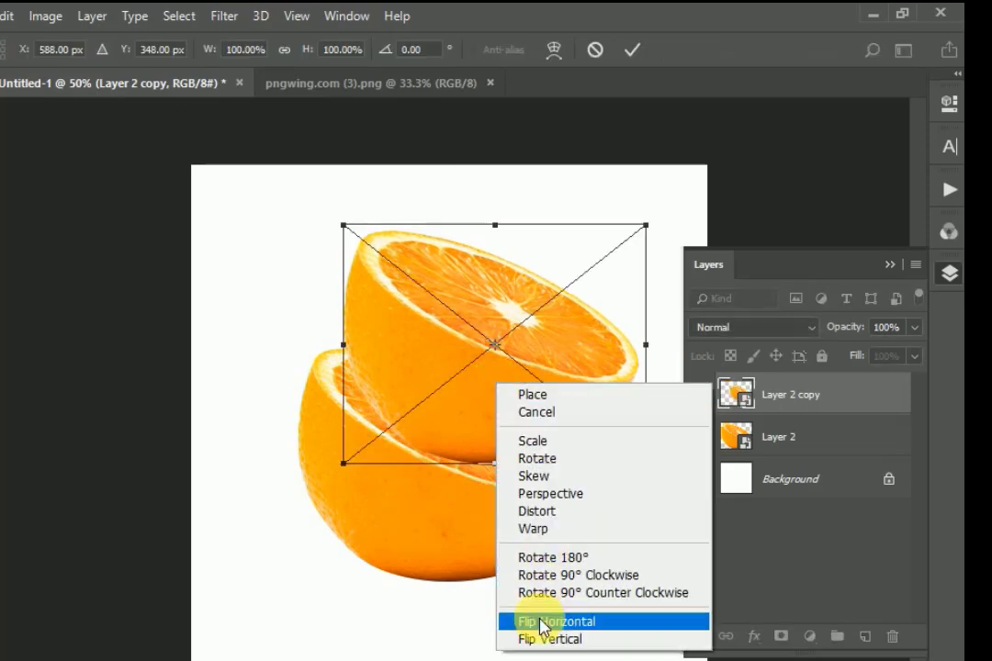
left_click(542, 625)
right_click(524, 402)
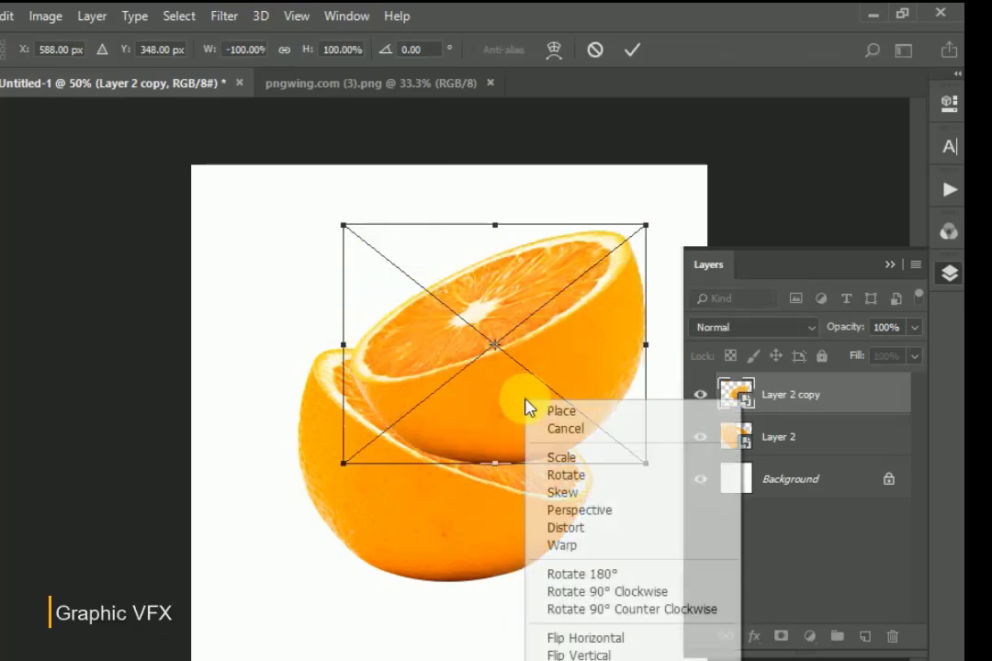
left_click(561, 655)
left_click_drag(540, 407, 537, 363)
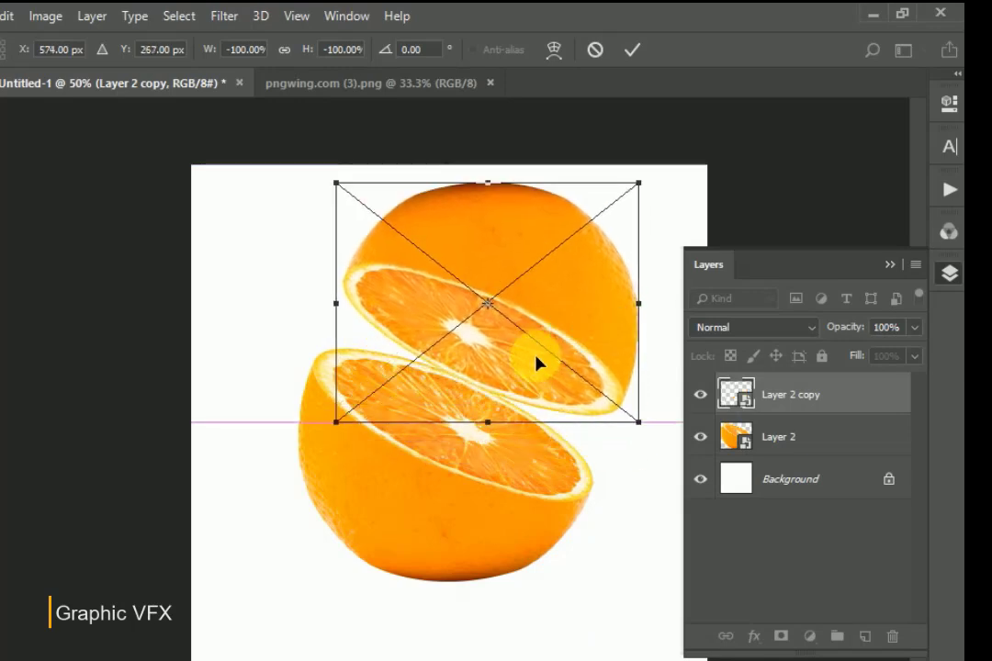
Distort-squash the top half vertically, nudge it left, commit, and nudge it up.
right_click(514, 372)
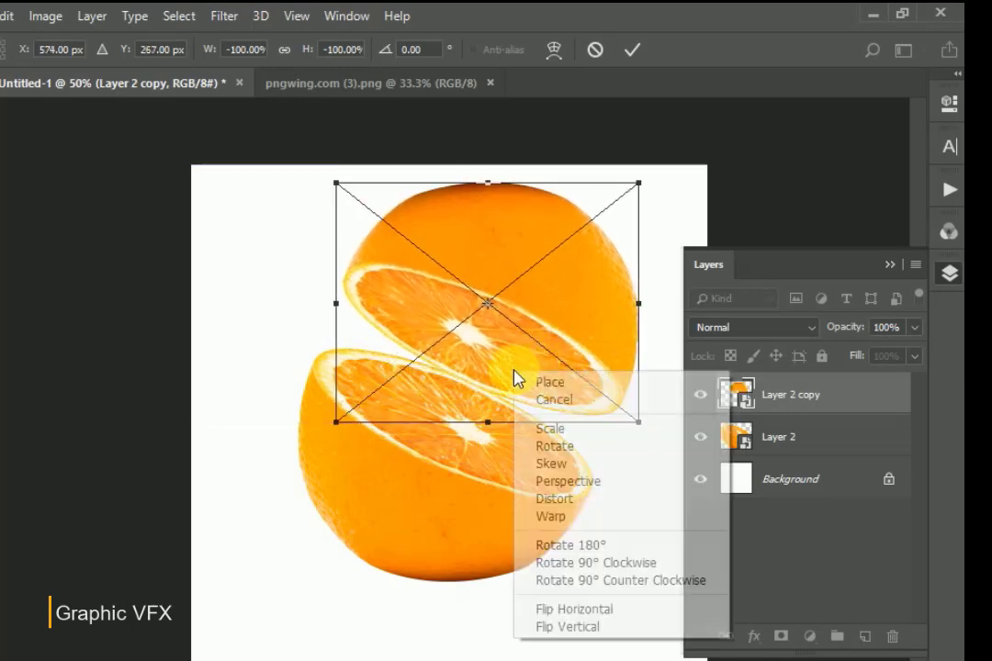
left_click(565, 498)
left_click_drag(488, 422, 488, 401)
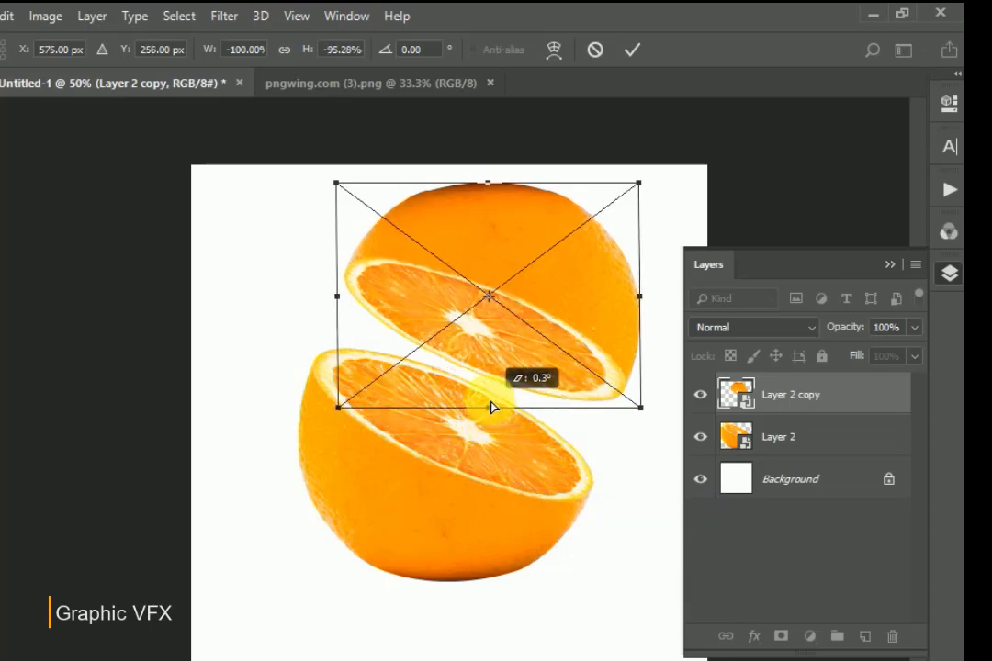
key("Left")
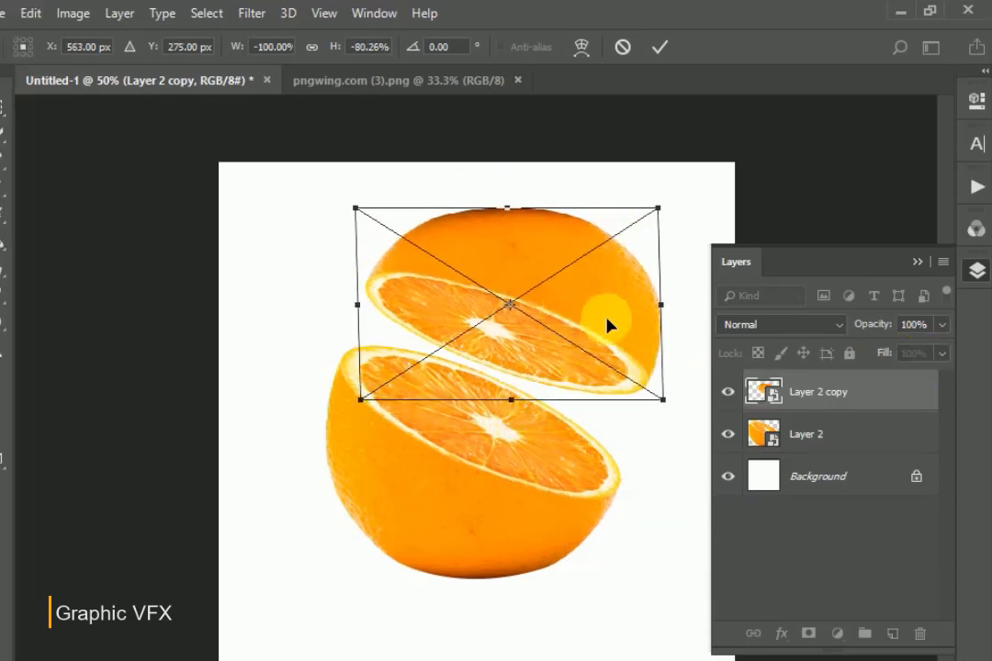
key("Left")
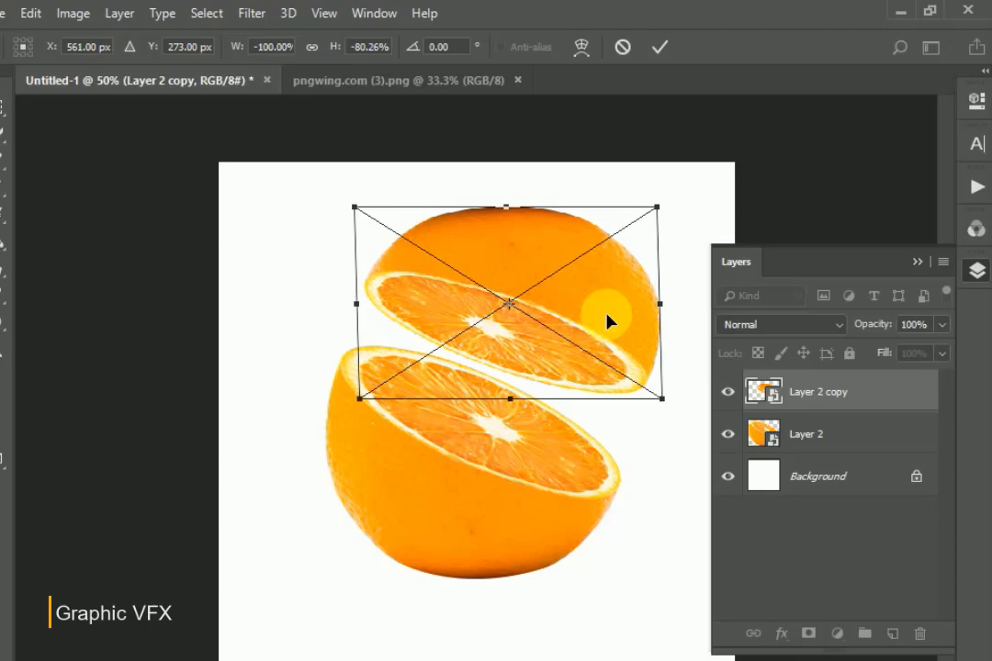
left_click(660, 47)
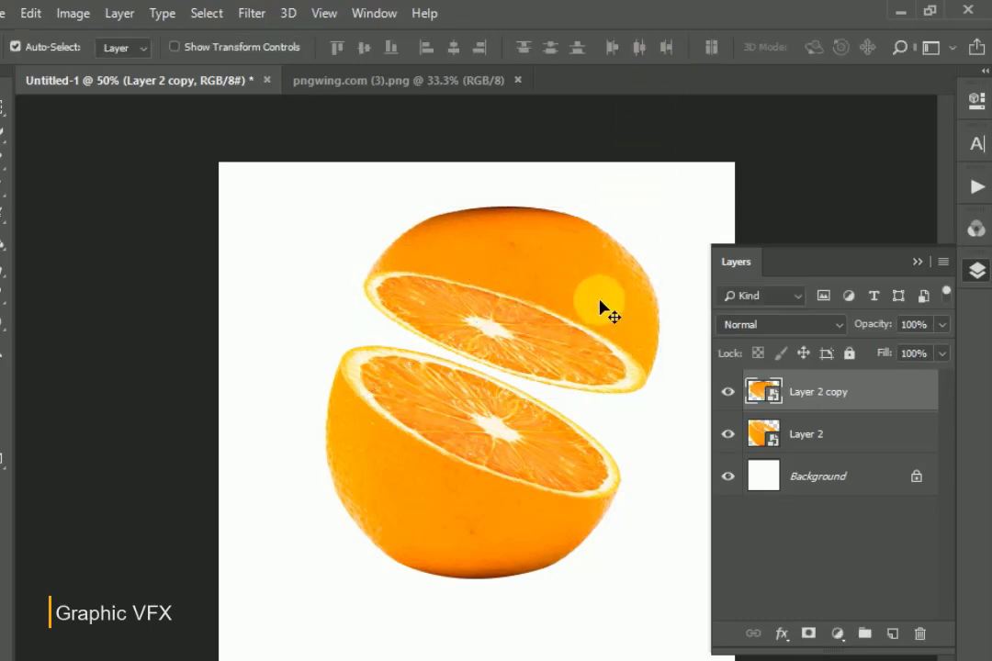
key("Up")
key("Up")
key("Up")
Add the juice splash as Layer 3 behind the orange, scaled to about 78%.
left_click(327, 82)
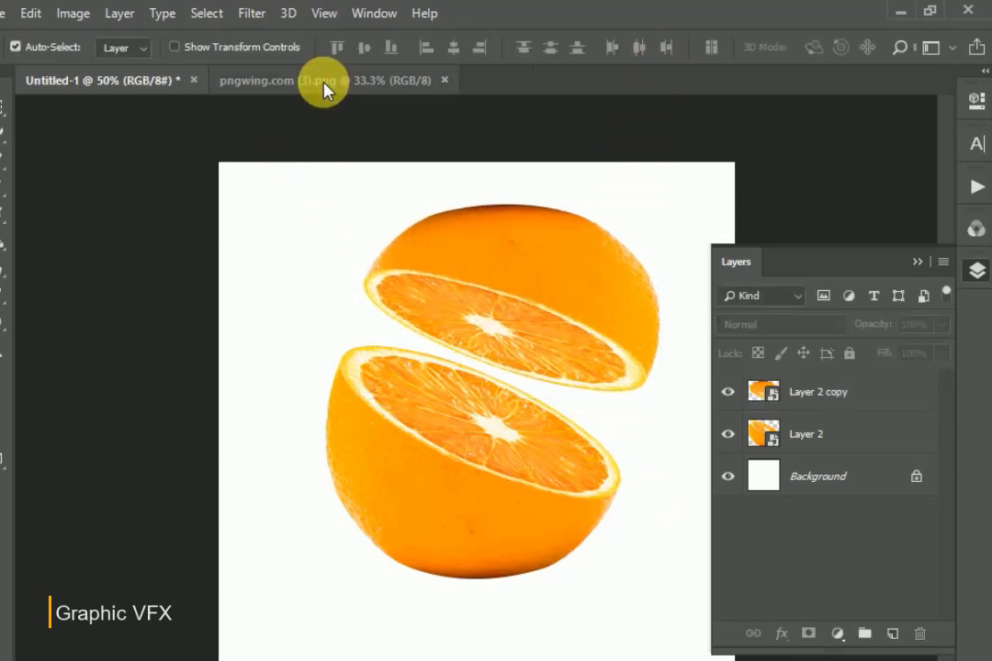
mouse_move(553, 414)
left_mouse_down()
mouse_move(191, 147)
mouse_move(473, 409)
left_mouse_up()
left_click_drag(830, 413, 838, 496)
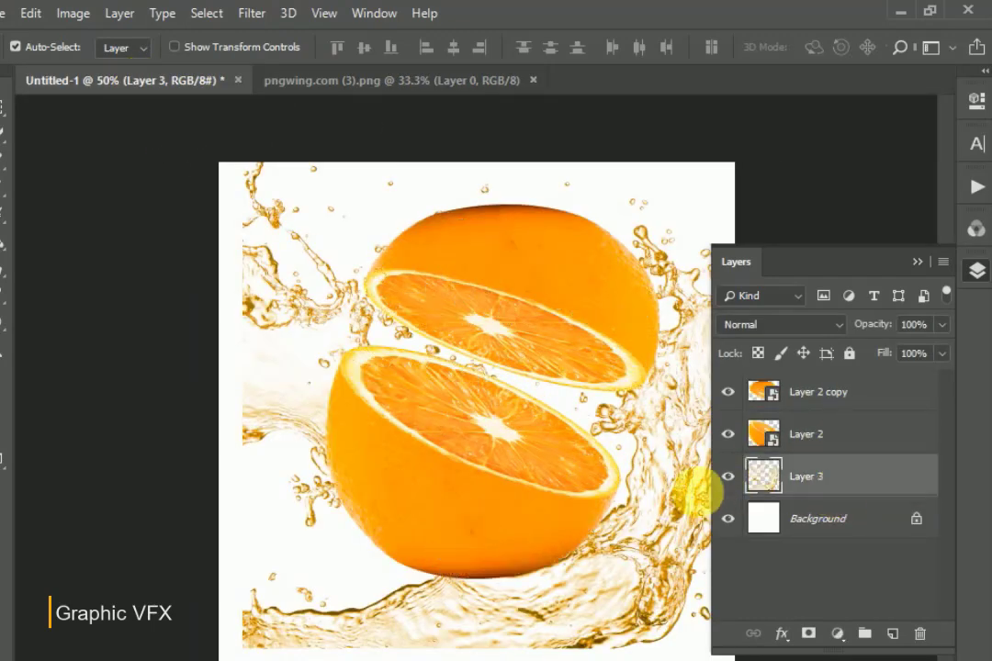
key("ctrl+t")
left_click_drag(255, 164, 359, 263)
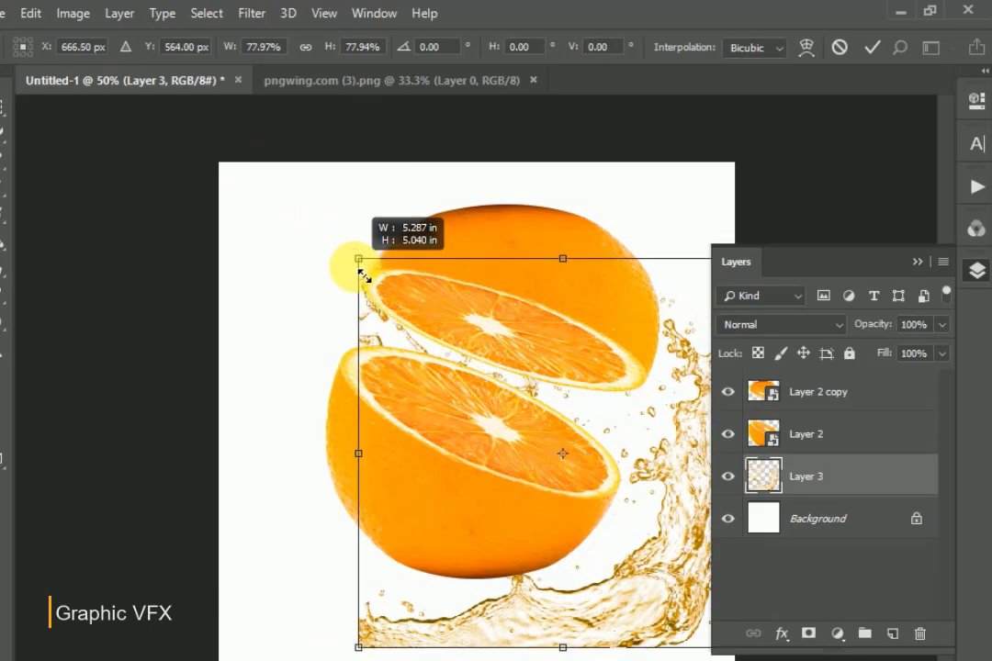
left_click_drag(642, 615, 571, 532)
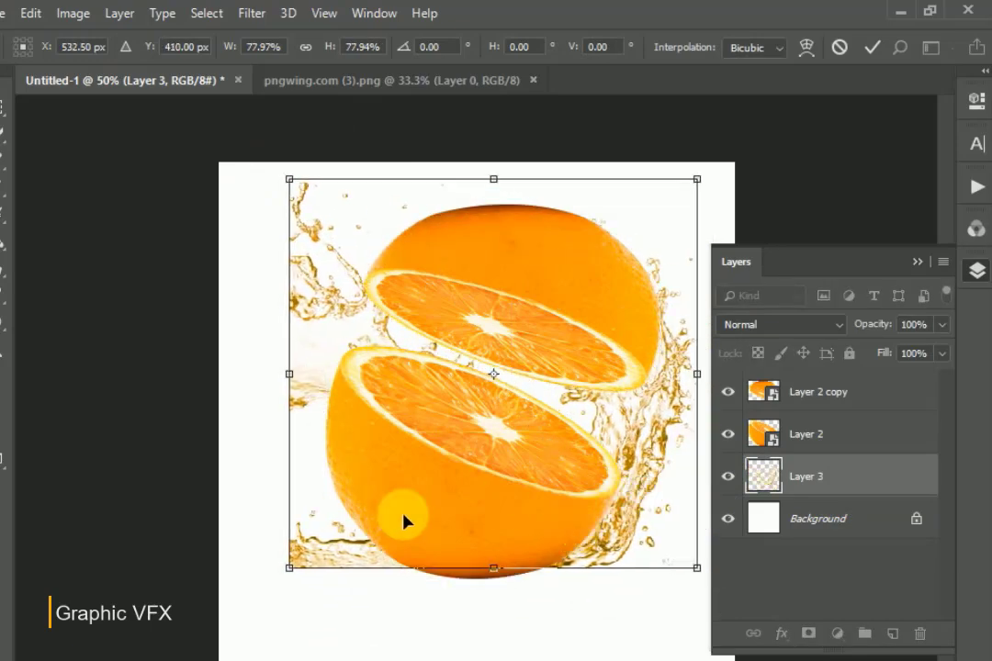
mouse_move(301, 393)
left_mouse_down()
mouse_move(336, 398)
mouse_move(304, 398)
left_mouse_up()
key("Return")
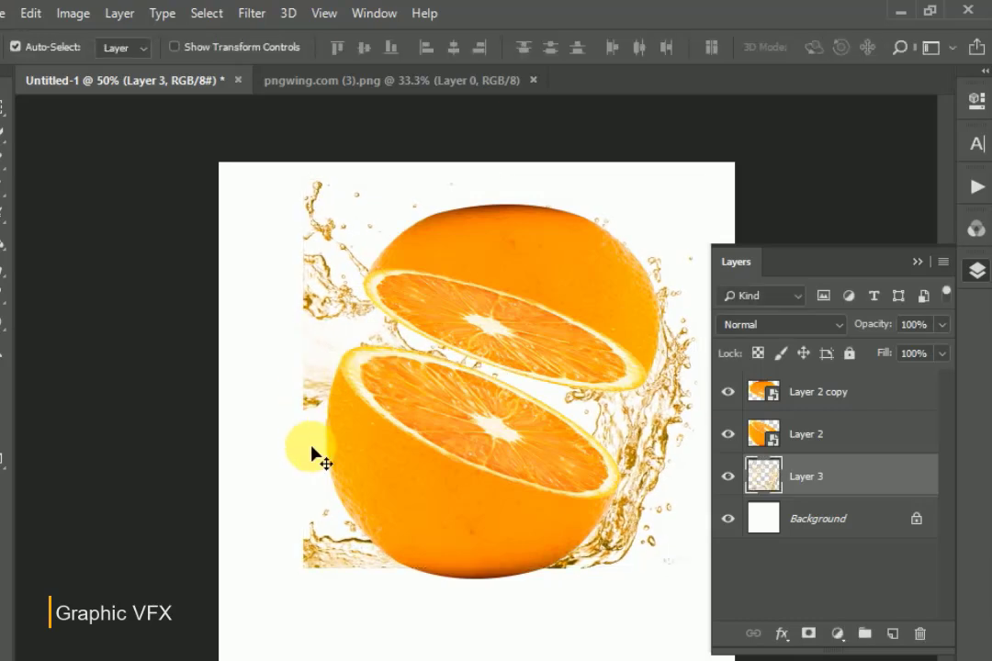
left_click_drag(553, 508, 611, 554)
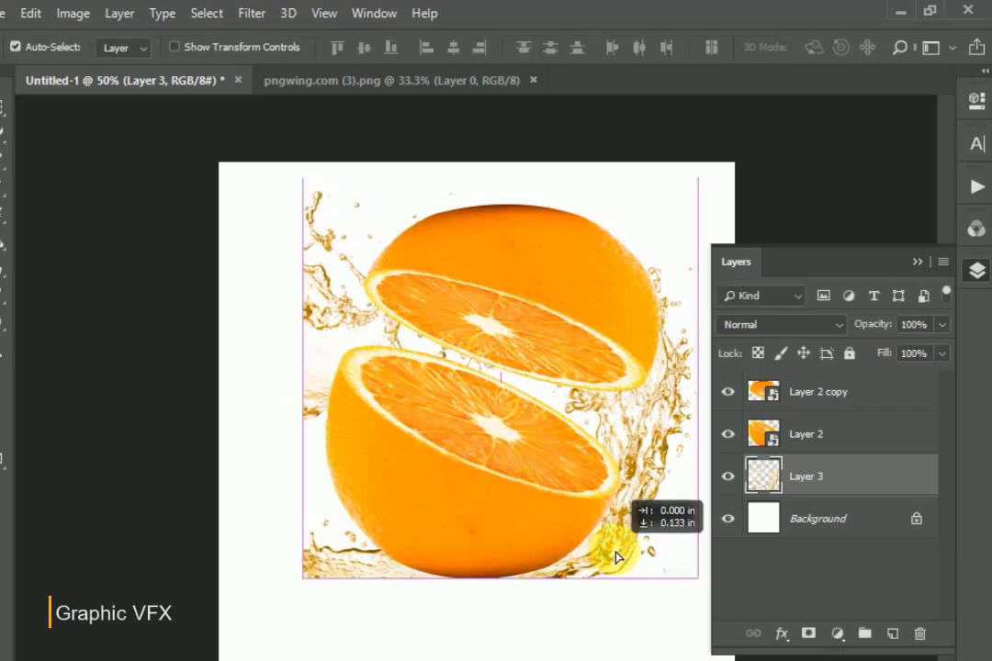
Duplicate the splash, move the copy to the top, and scale it to about 86%.
left_click(658, 469)
left_click_drag(808, 476, 892, 634)
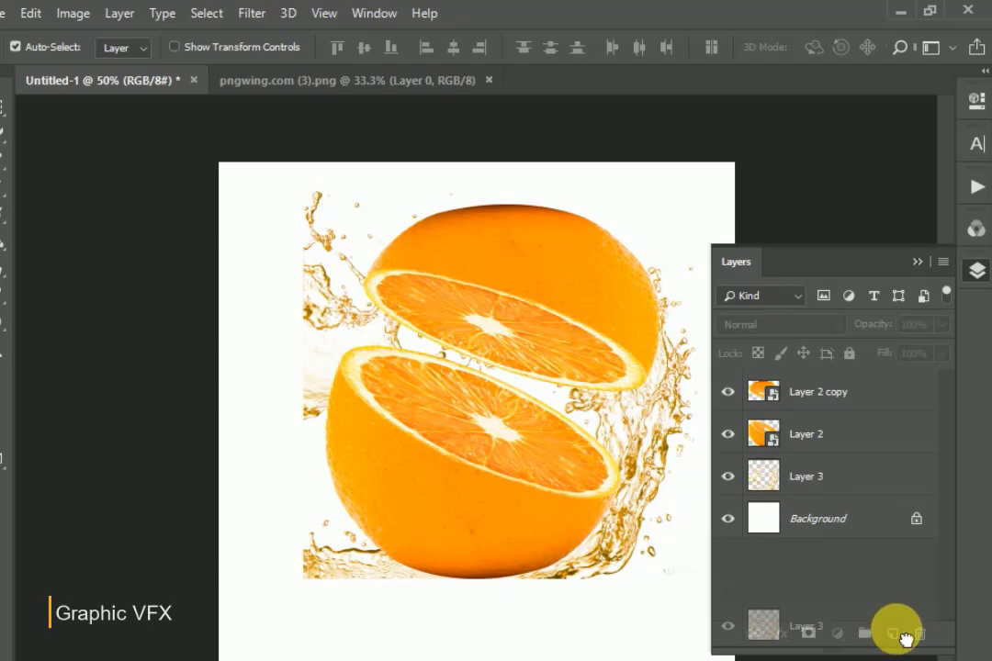
mouse_move(800, 487)
left_mouse_down()
mouse_move(810, 398)
mouse_move(808, 413)
left_mouse_up()
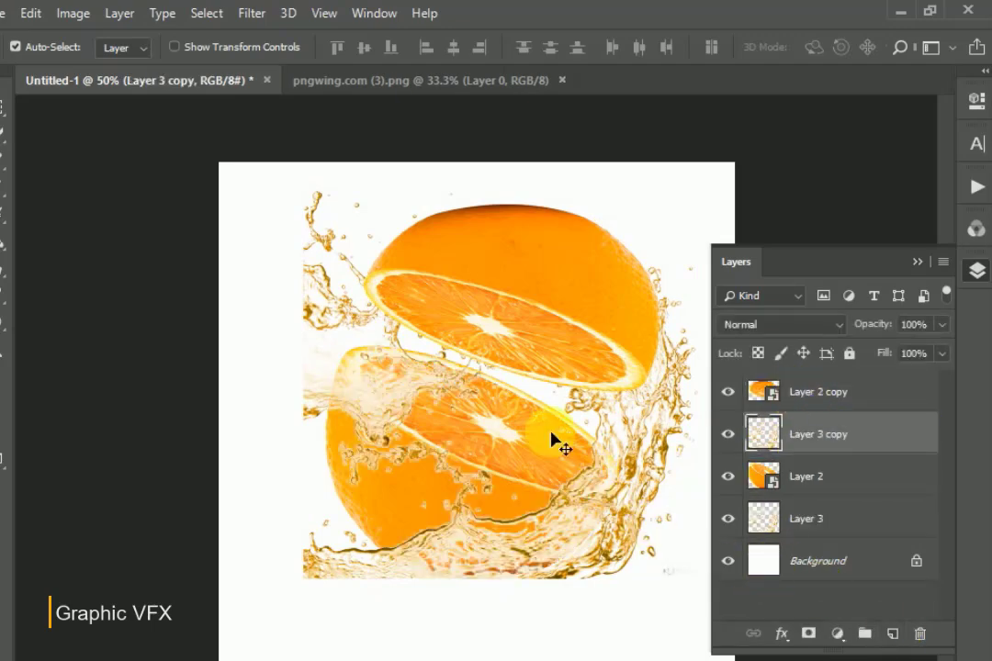
left_click_drag(620, 504, 603, 437)
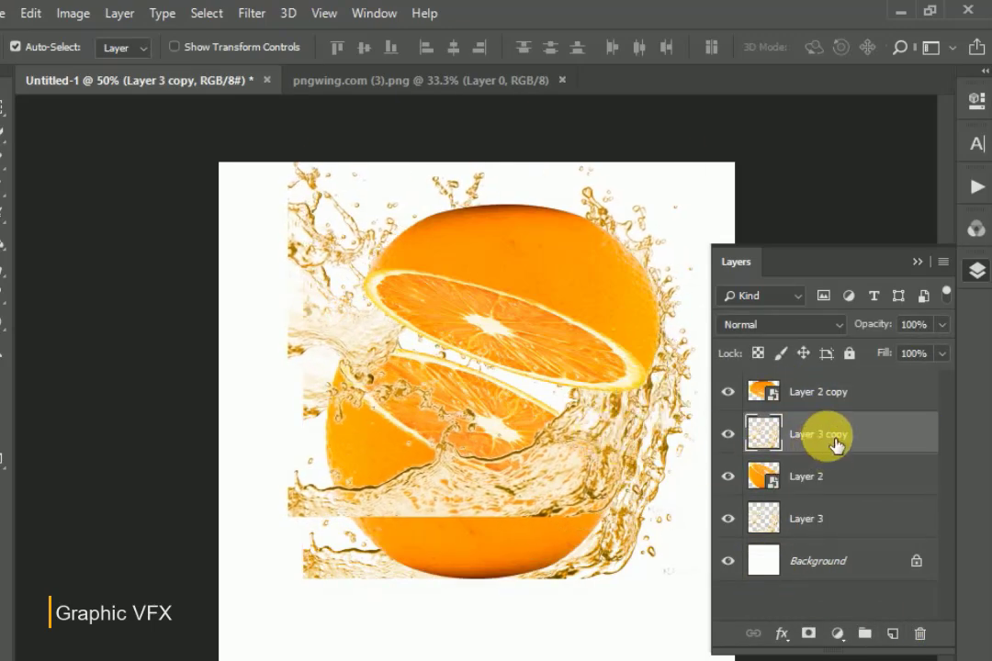
left_click_drag(820, 434, 822, 386)
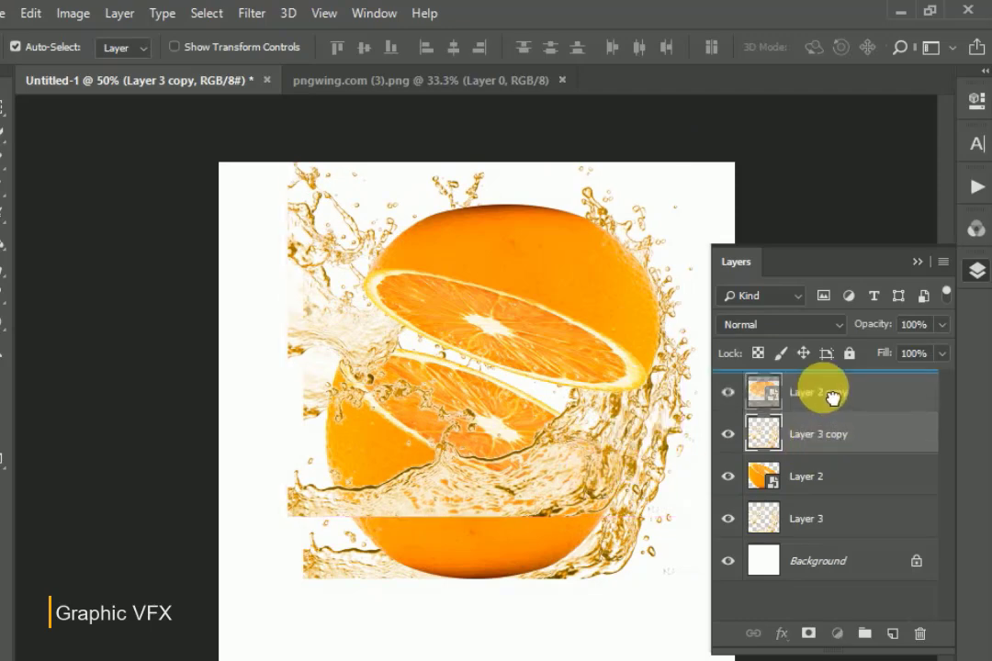
mouse_move(631, 409)
left_mouse_down()
mouse_move(594, 454)
mouse_move(596, 467)
left_mouse_up()
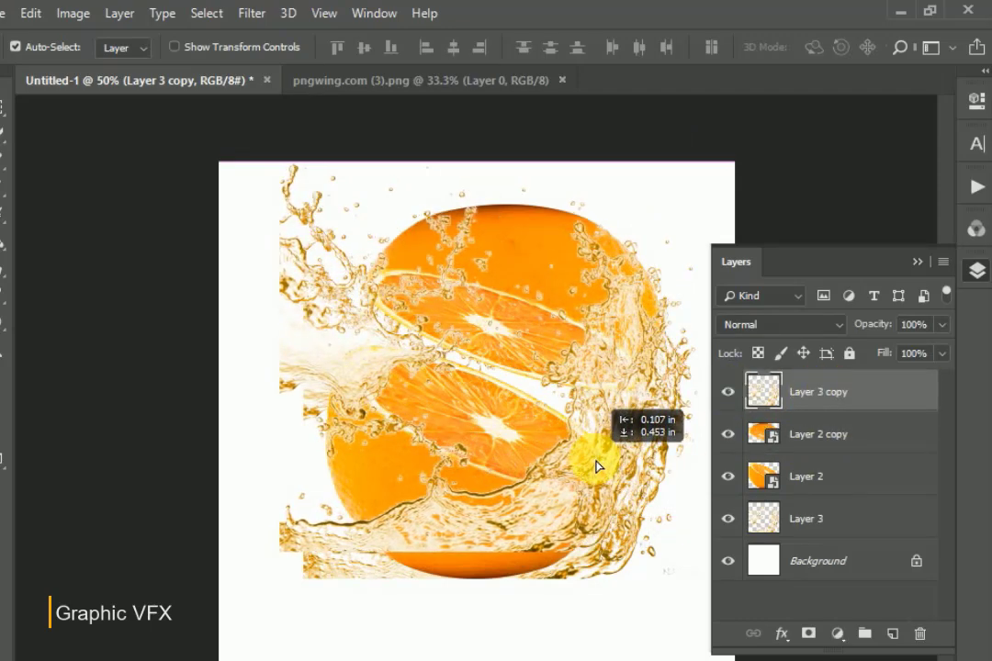
key("ctrl+t")
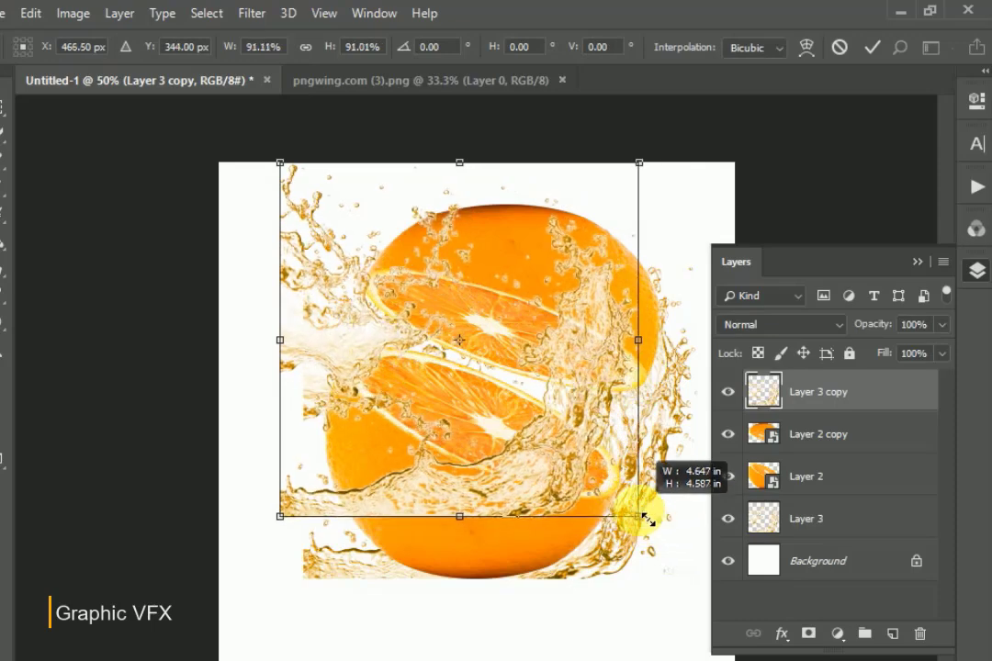
left_click_drag(676, 552, 620, 500)
left_click_drag(553, 453, 560, 473)
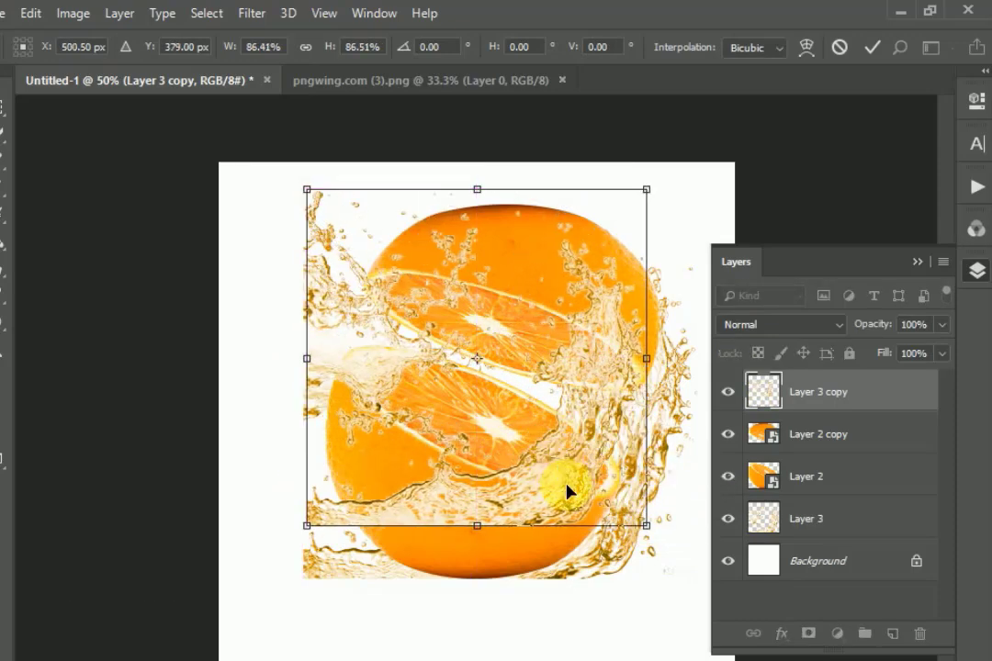
key("Return")
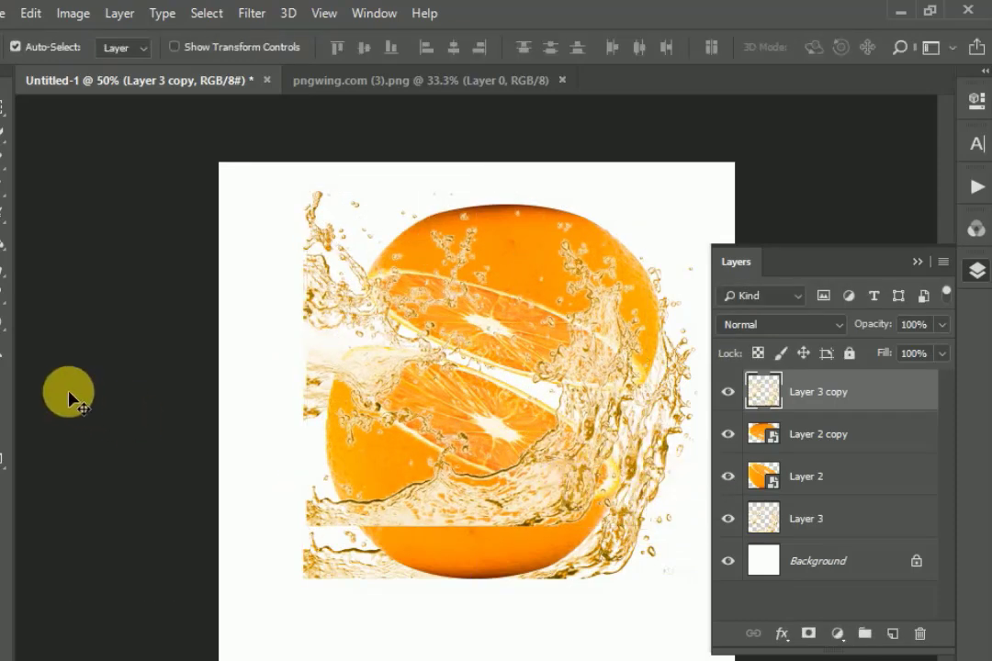
Select the standard Eraser with a soft round brush tip.
left_click(4, 245)
right_click(4, 245)
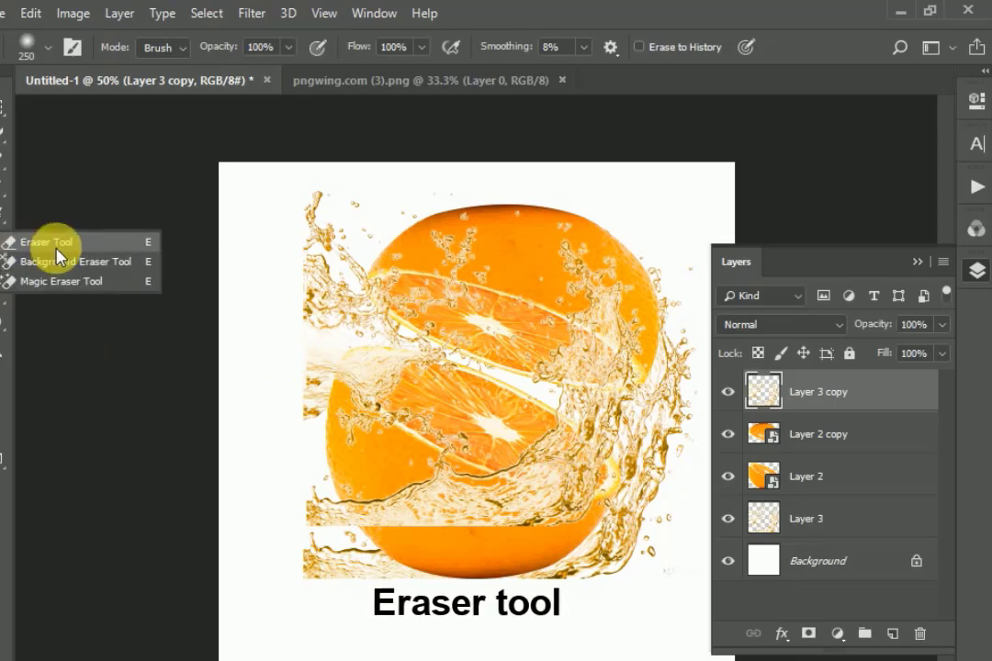
left_click(37, 243)
right_click(323, 358)
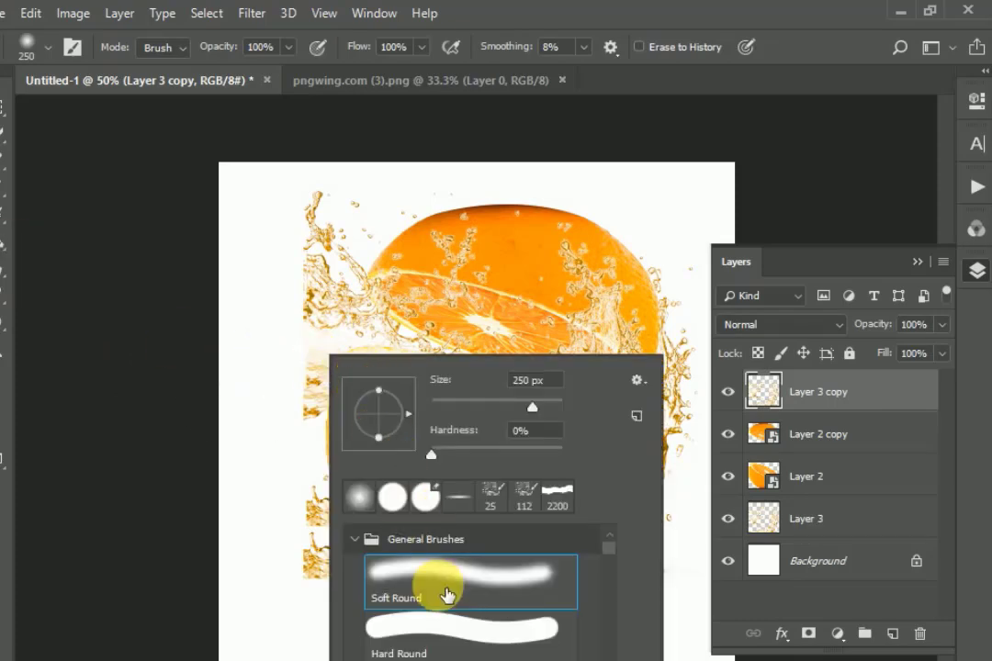
left_click(239, 514)
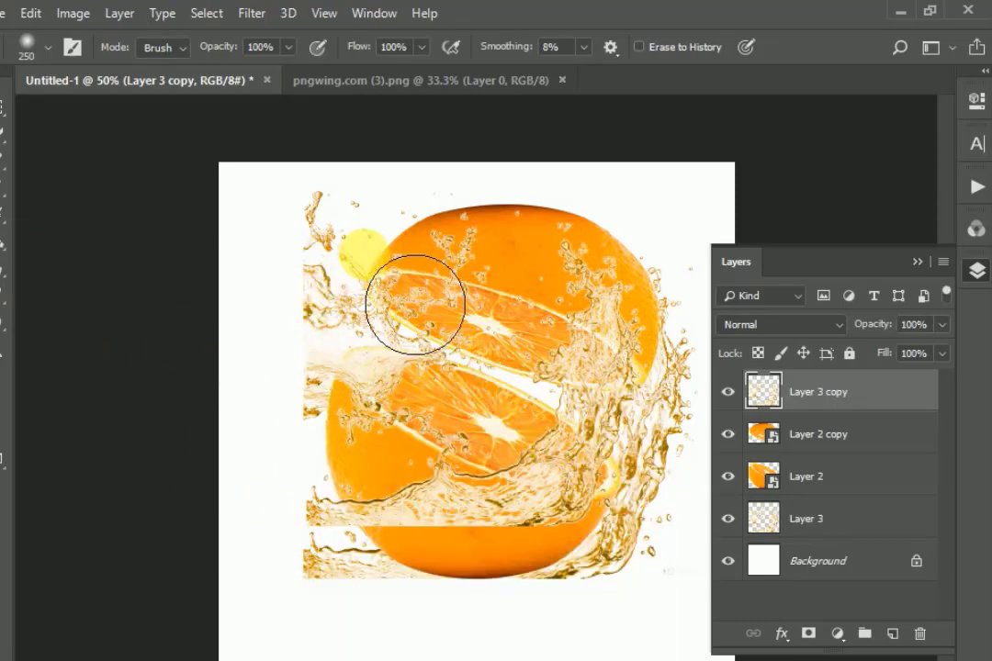
Erase the left-side splash from Layer 3 copy and Layer 3.
mouse_move(429, 265)
left_mouse_down()
mouse_move(399, 260)
mouse_move(482, 317)
mouse_move(653, 366)
mouse_move(608, 395)
mouse_move(693, 436)
mouse_move(675, 598)
mouse_move(442, 587)
mouse_move(587, 593)
mouse_move(536, 587)
mouse_move(394, 503)
mouse_move(333, 425)
mouse_move(353, 281)
left_mouse_up()
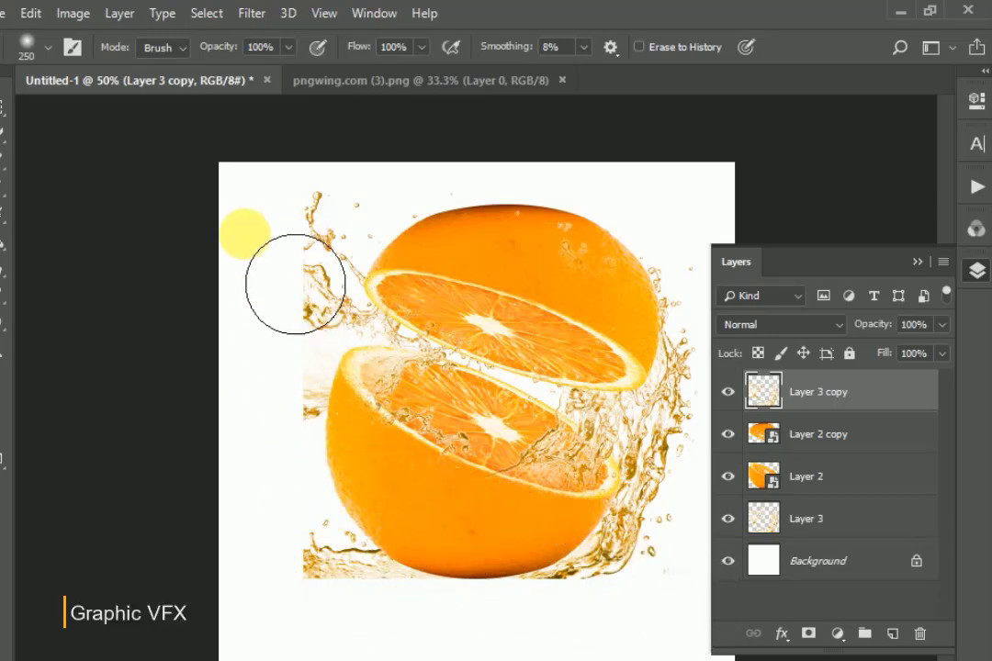
left_click(813, 522)
mouse_move(319, 492)
left_mouse_down()
mouse_move(324, 410)
mouse_move(363, 261)
mouse_move(337, 296)
mouse_move(421, 244)
mouse_move(381, 317)
mouse_move(392, 631)
mouse_move(436, 647)
left_mouse_up()
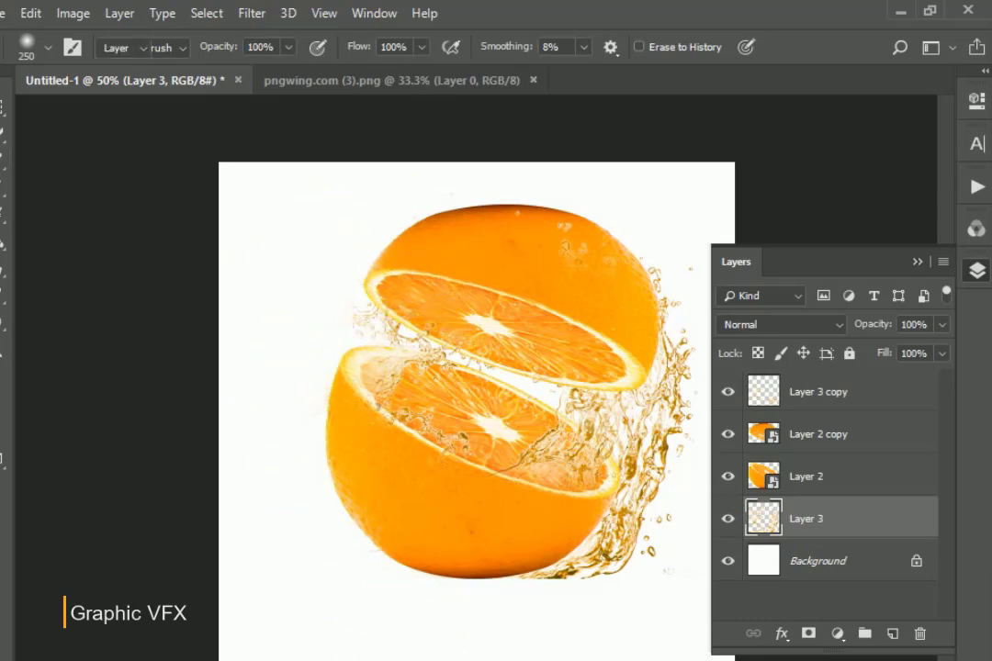
key("v")
key("ctrl+plus")
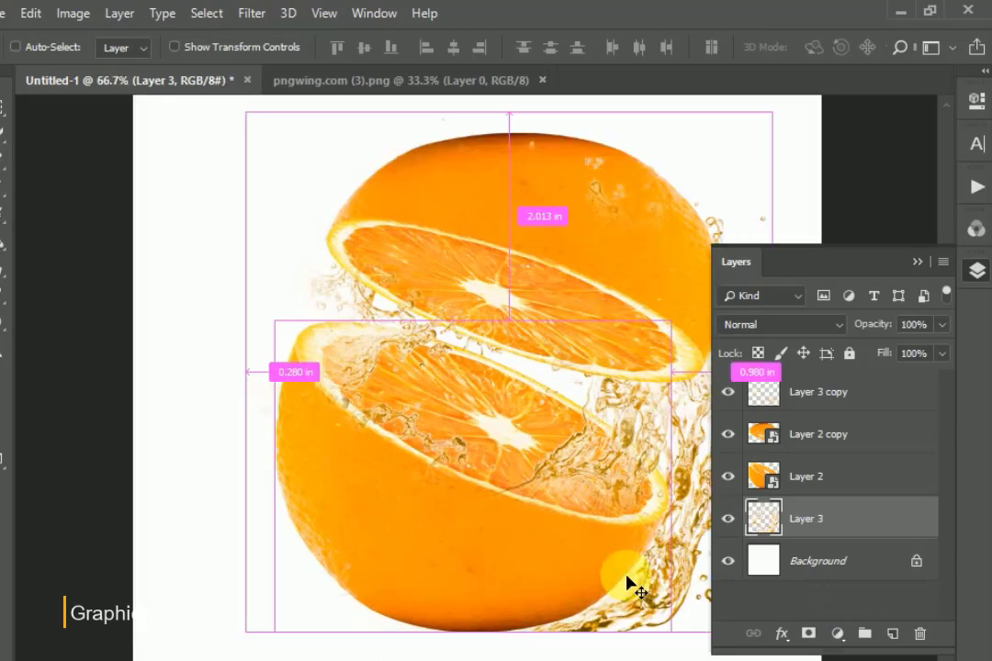
key("ctrl+minus")
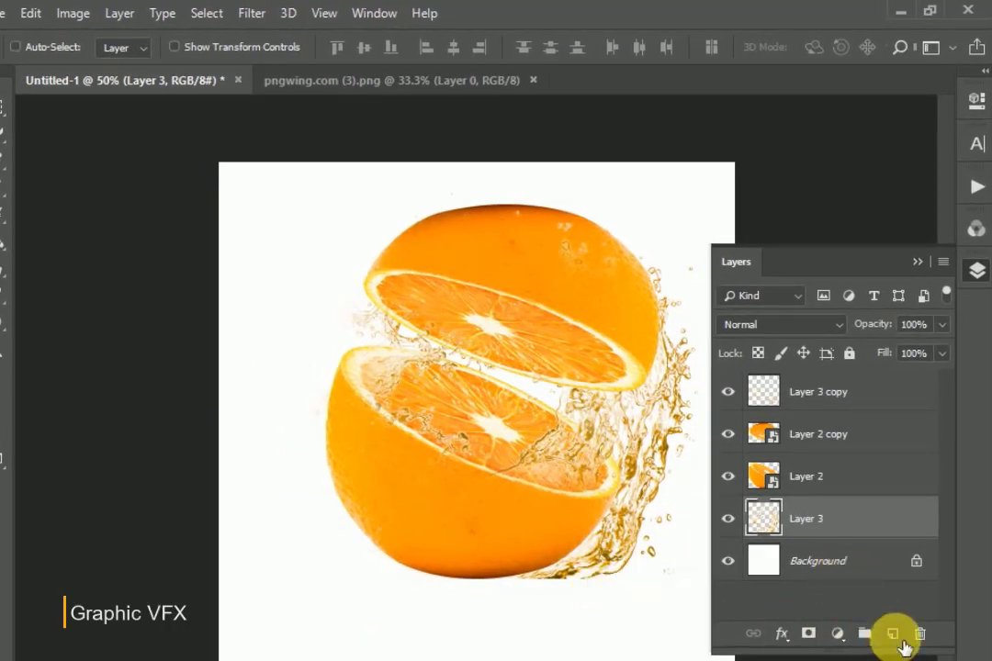
Add a new empty layer for the shadow and select the regular Brush Tool.
left_click(902, 643)
key("b")
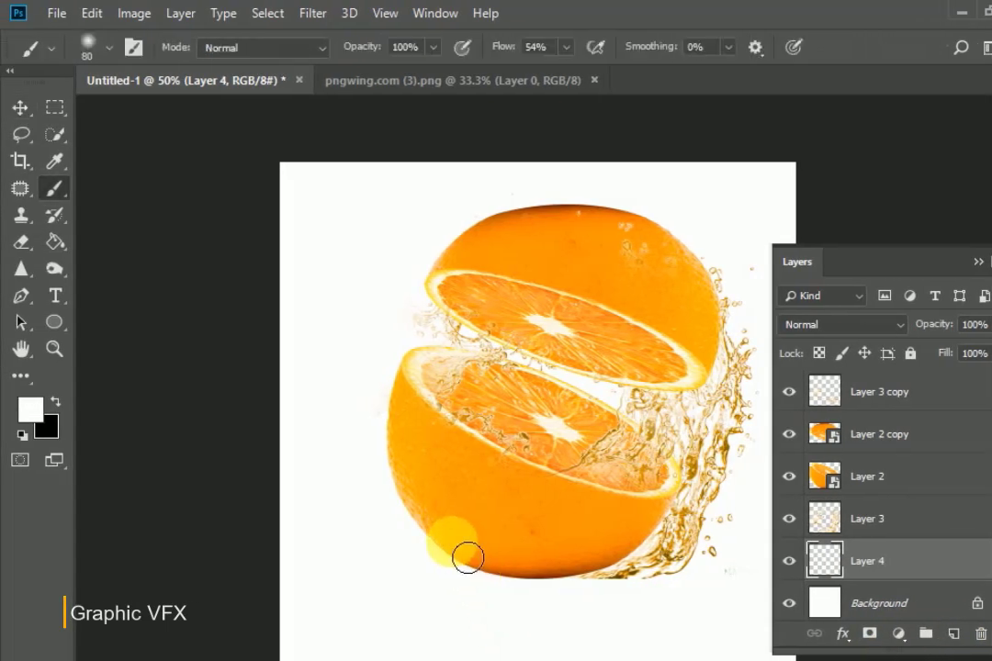
right_click(53, 189)
left_click(99, 188)
Using an enlarged flat brush tip, paint a soft dark shadow beneath the floating orange.
right_click(350, 272)
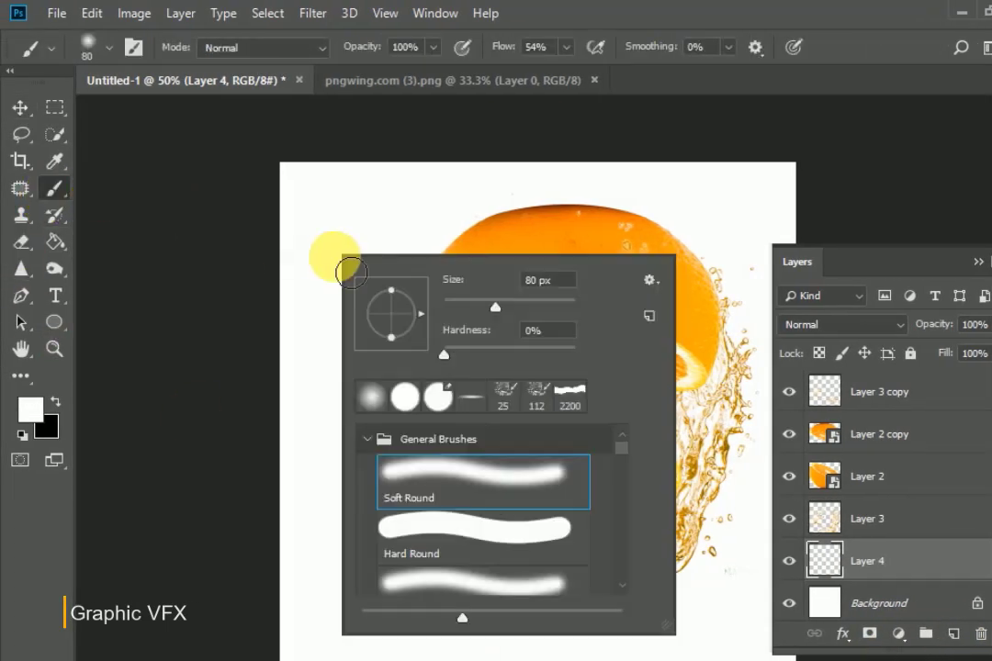
left_click(472, 399)
left_click(160, 377)
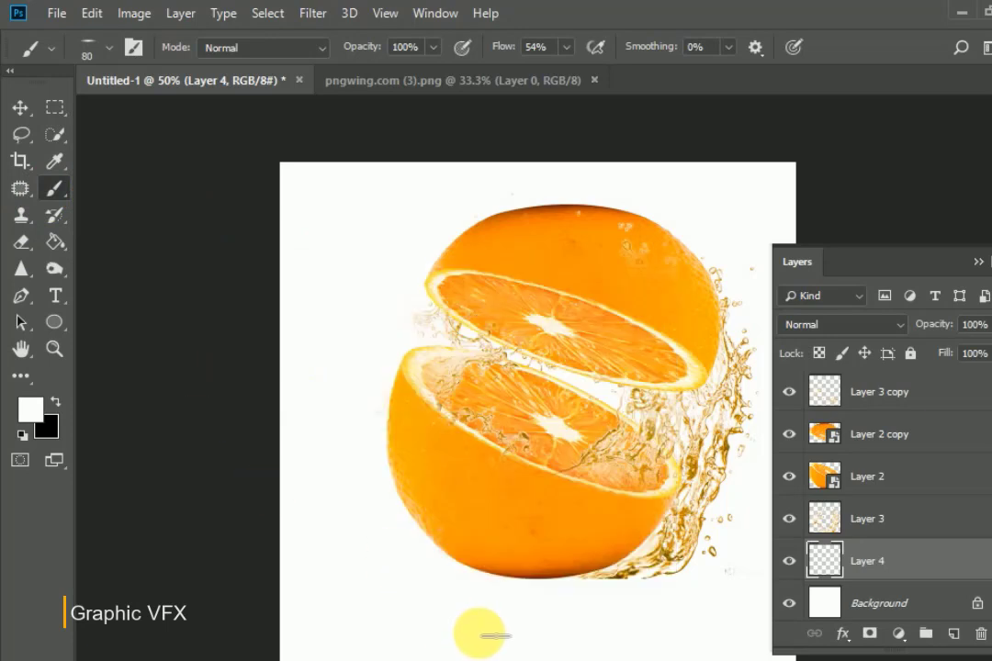
key("bracketright")
key("bracketright")
key("bracketright")
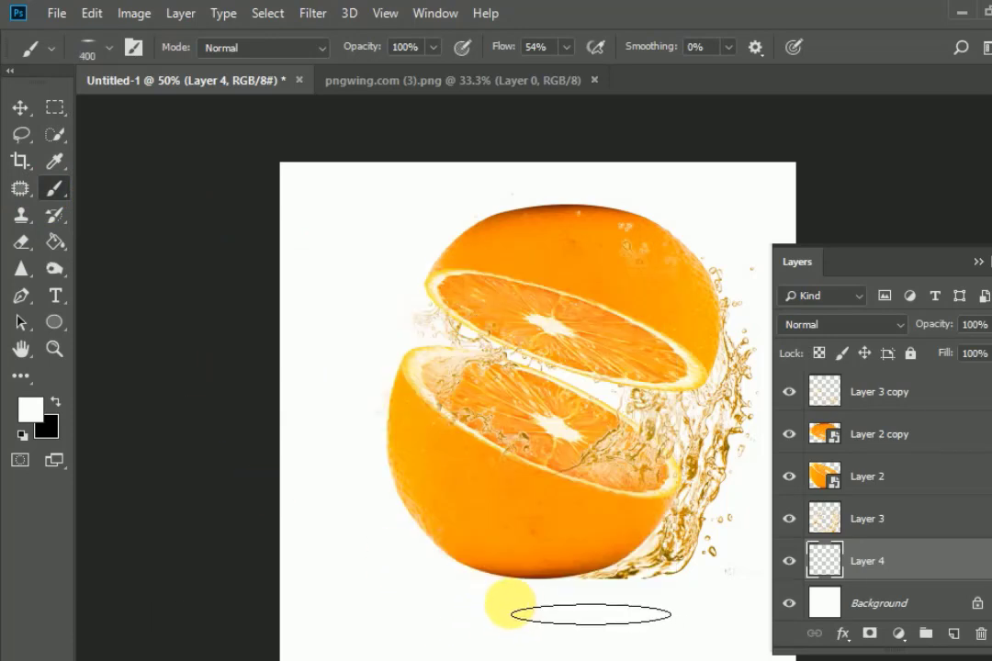
left_click_drag(508, 604, 520, 636)
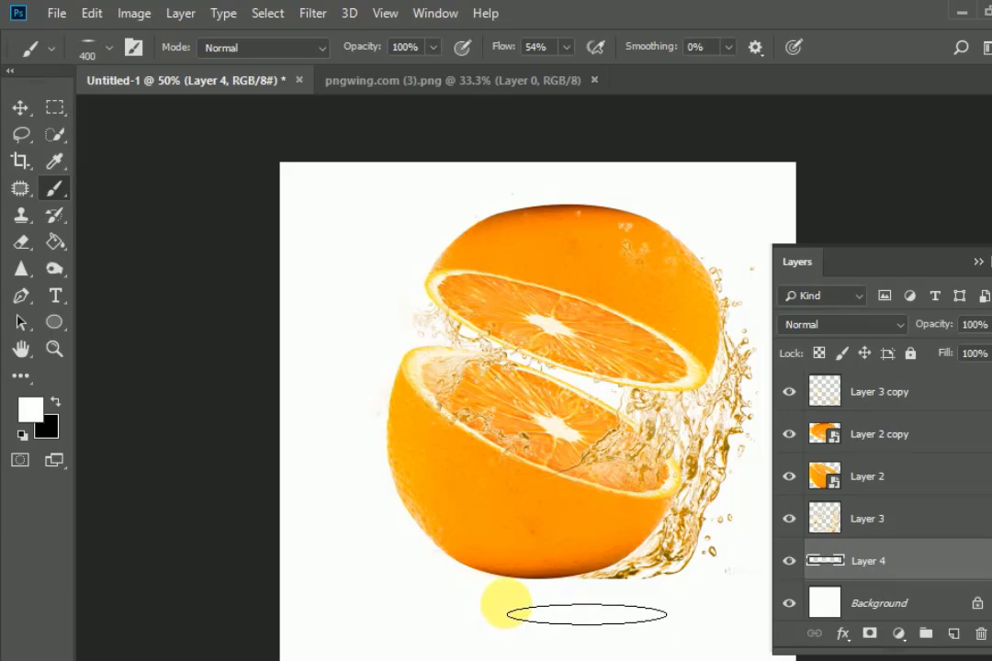
left_click(519, 604)
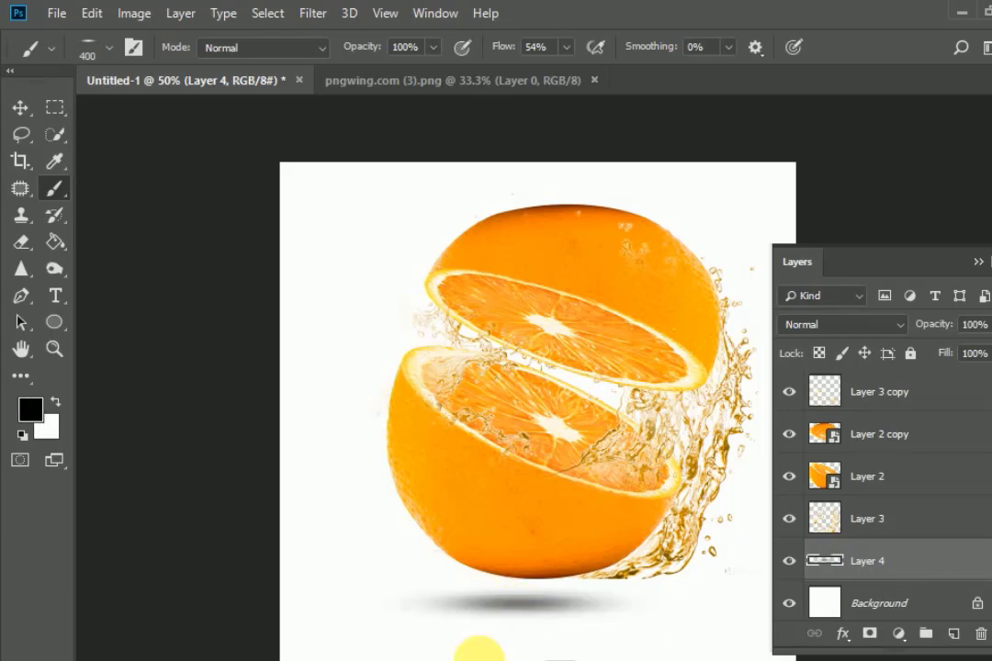